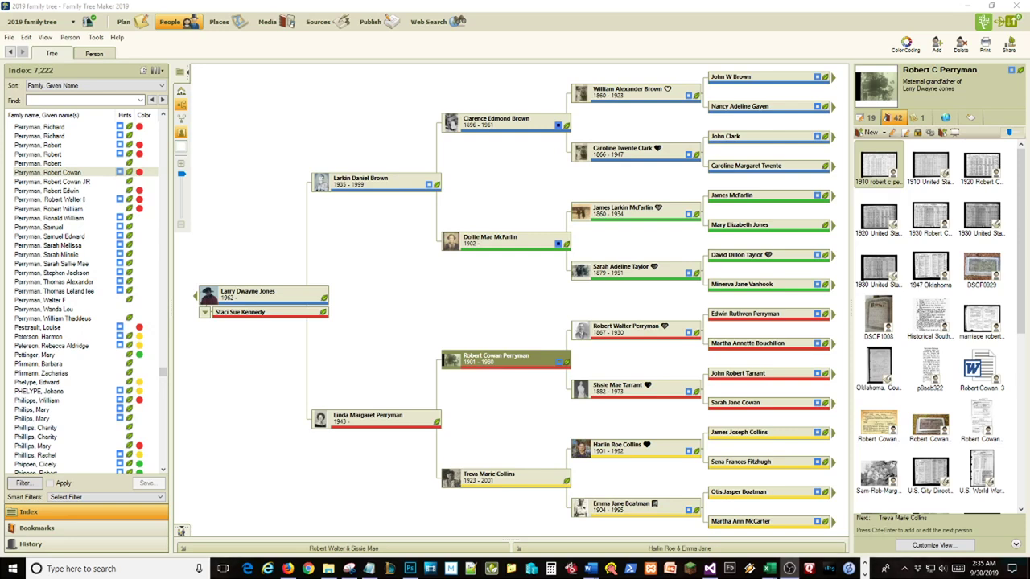
pyautogui.click(262, 301)
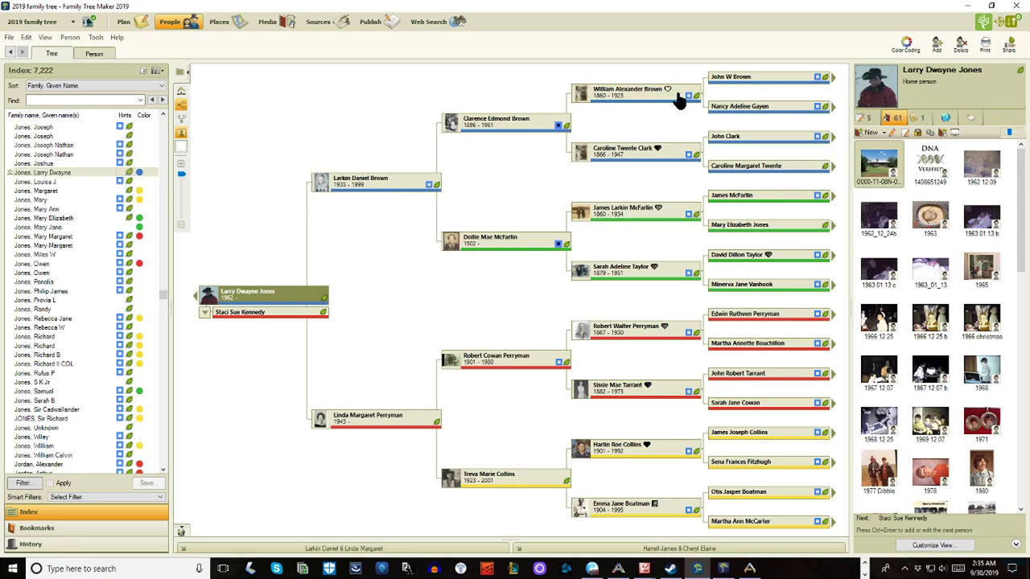
# Step: Go to the Publish workspace to preview Larry's pedigree chart with ancestor photos
pyautogui.click(369, 25)
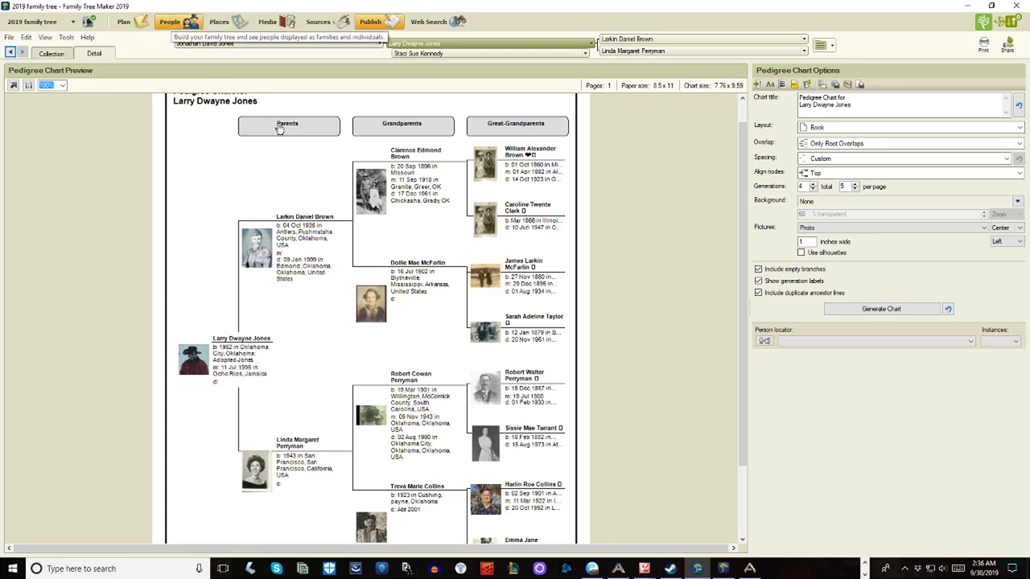
pyautogui.click(181, 25)
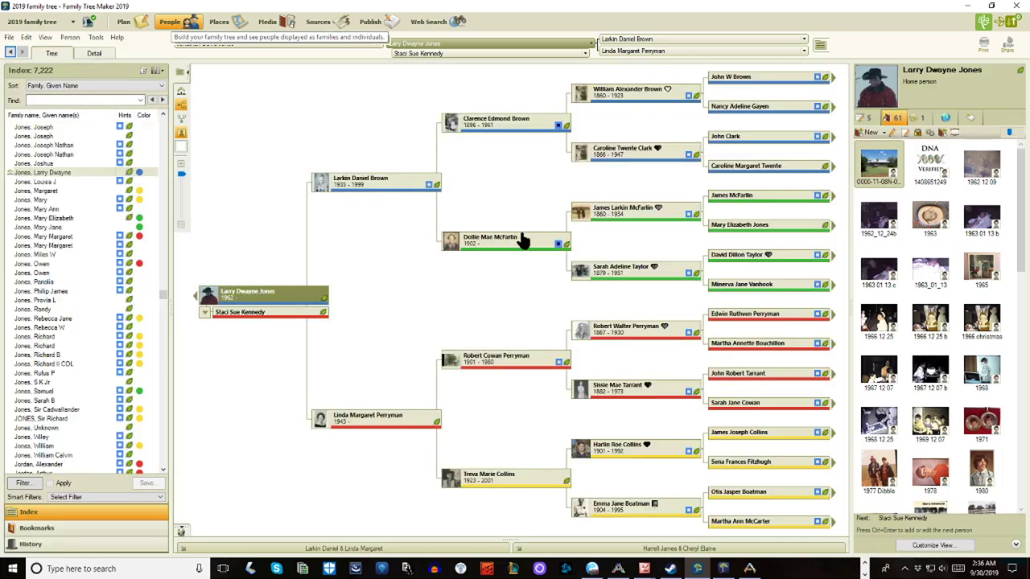
pyautogui.click(499, 122)
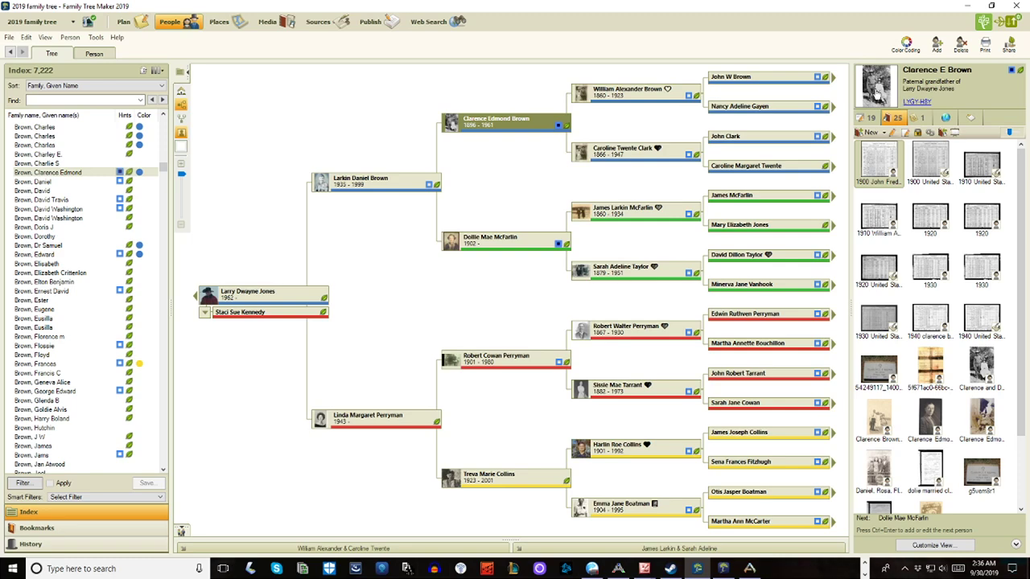
pyautogui.click(879, 95)
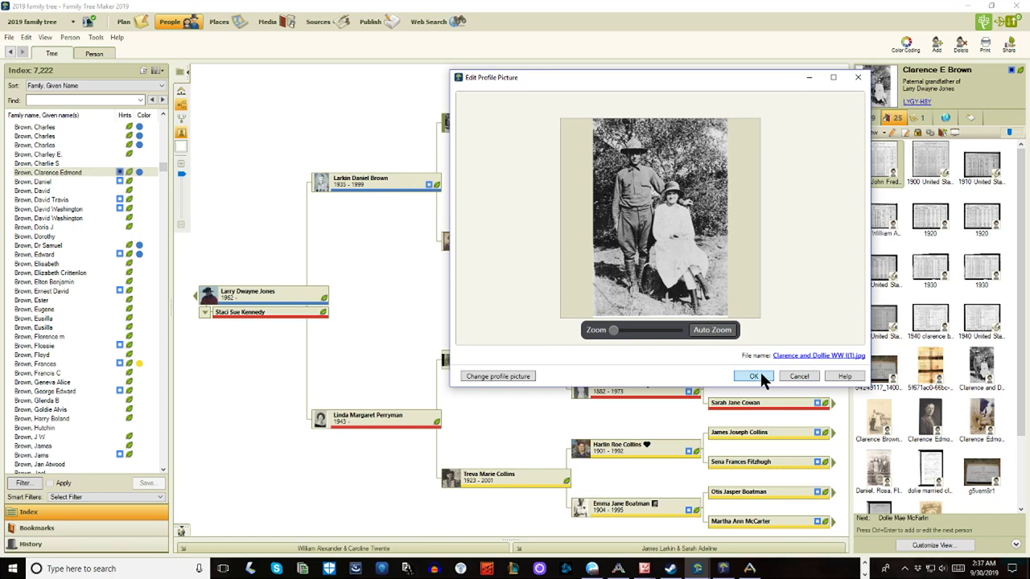
pyautogui.click(706, 333)
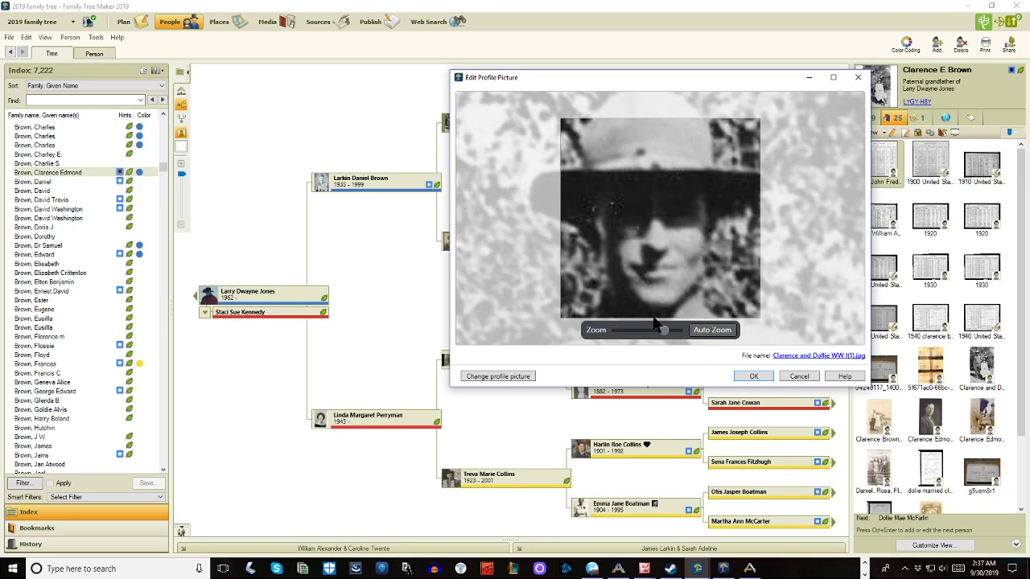
pyautogui.moveTo(658, 331); pyautogui.dragTo(653, 330)
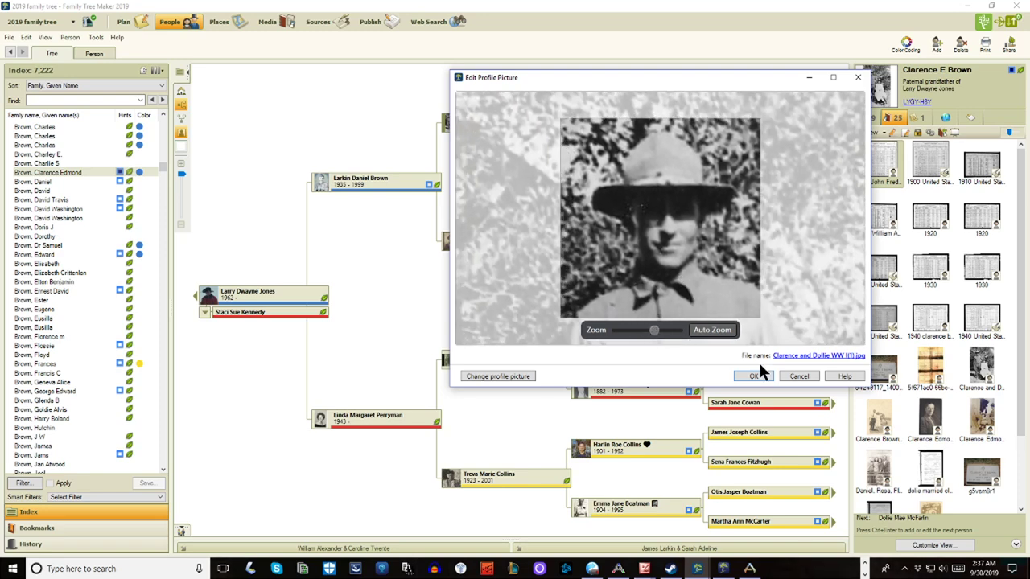
pyautogui.click(757, 374)
pyautogui.moveTo(667, 271)
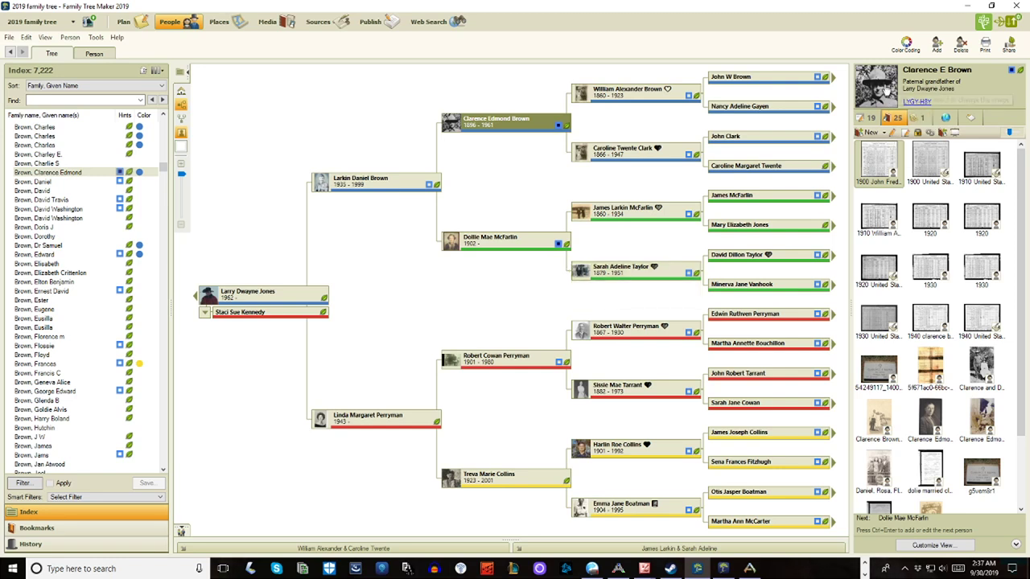
pyautogui.click(627, 98)
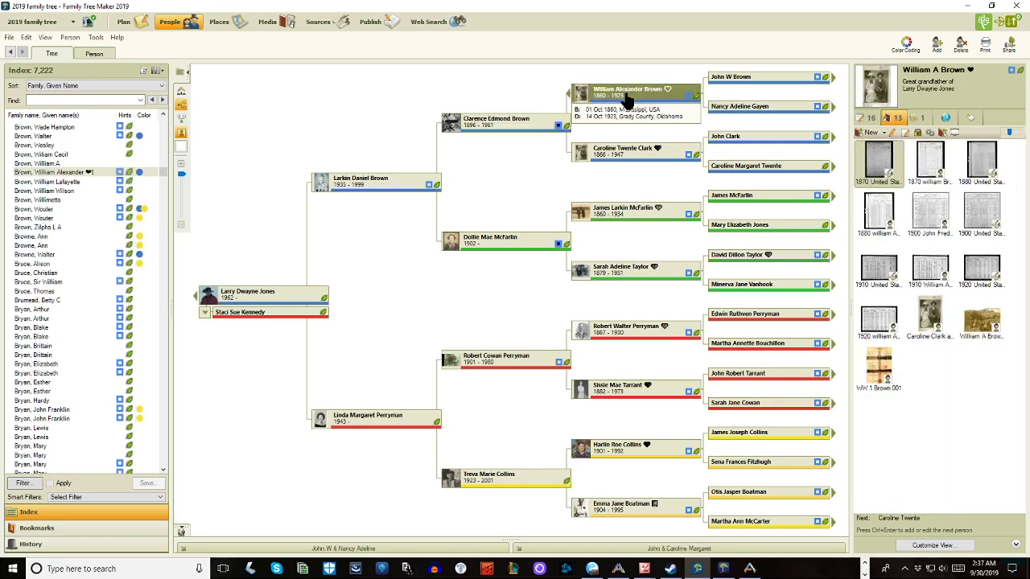
pyautogui.click(866, 88)
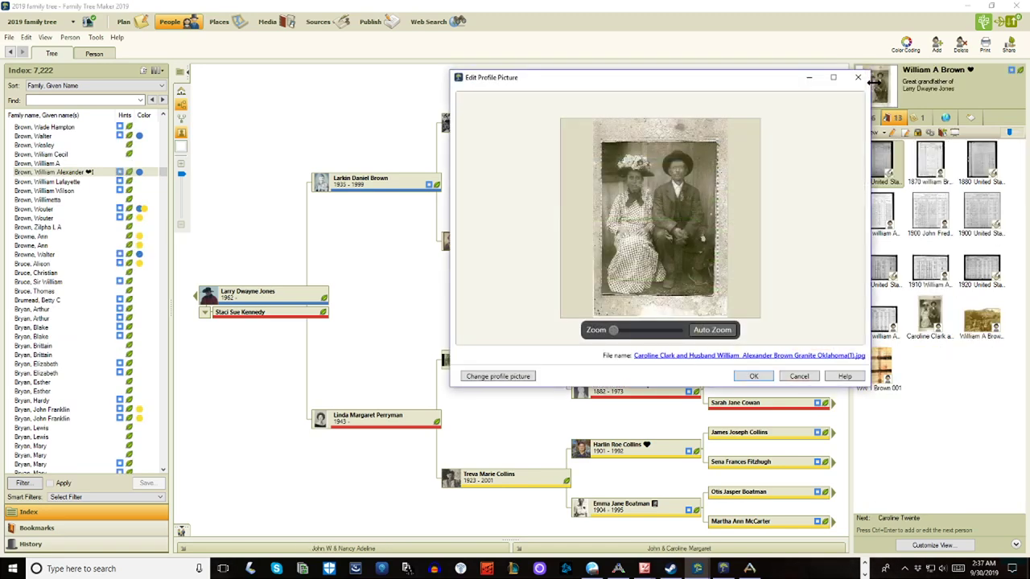
pyautogui.moveTo(614, 331); pyautogui.dragTo(641, 335)
pyautogui.moveTo(674, 222); pyautogui.dragTo(647, 334)
pyautogui.moveTo(667, 297); pyautogui.dragTo(666, 277)
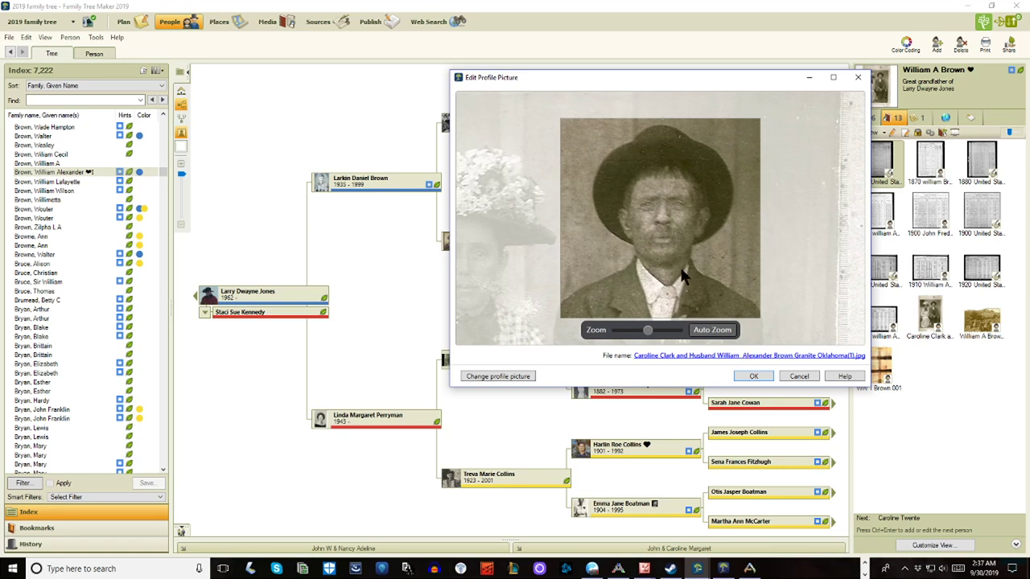
pyautogui.click(751, 378)
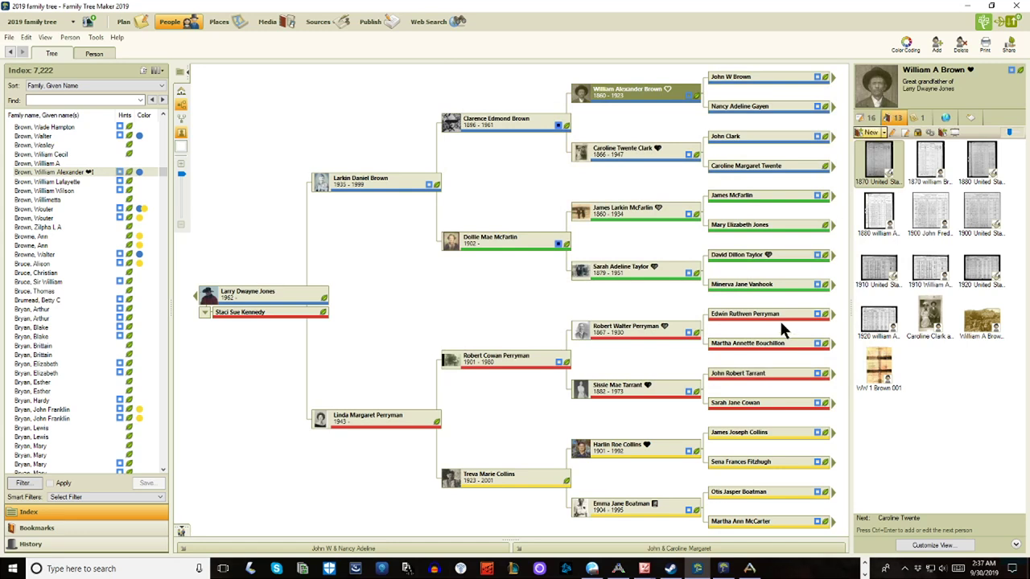
pyautogui.click(620, 157)
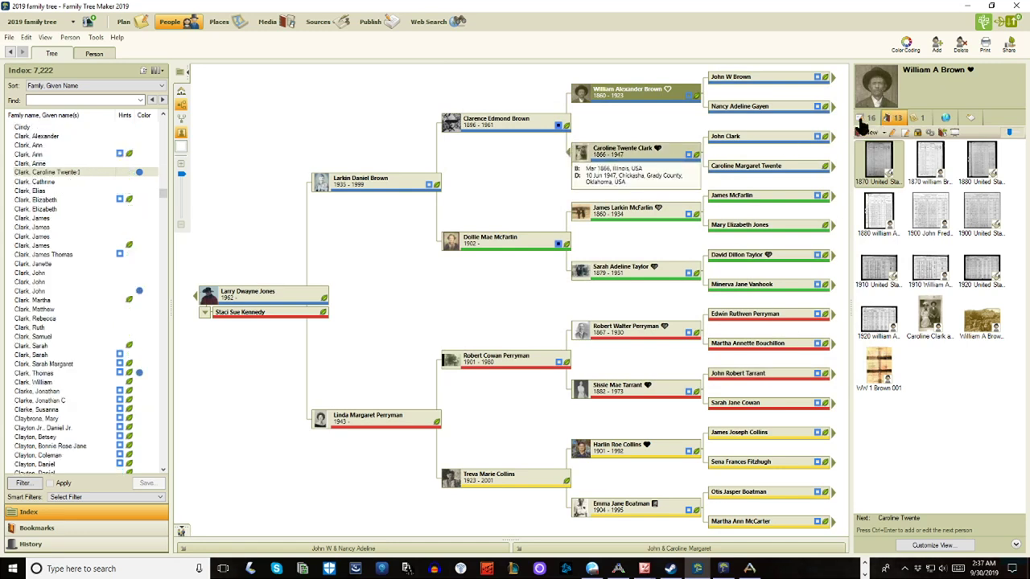
pyautogui.click(881, 101)
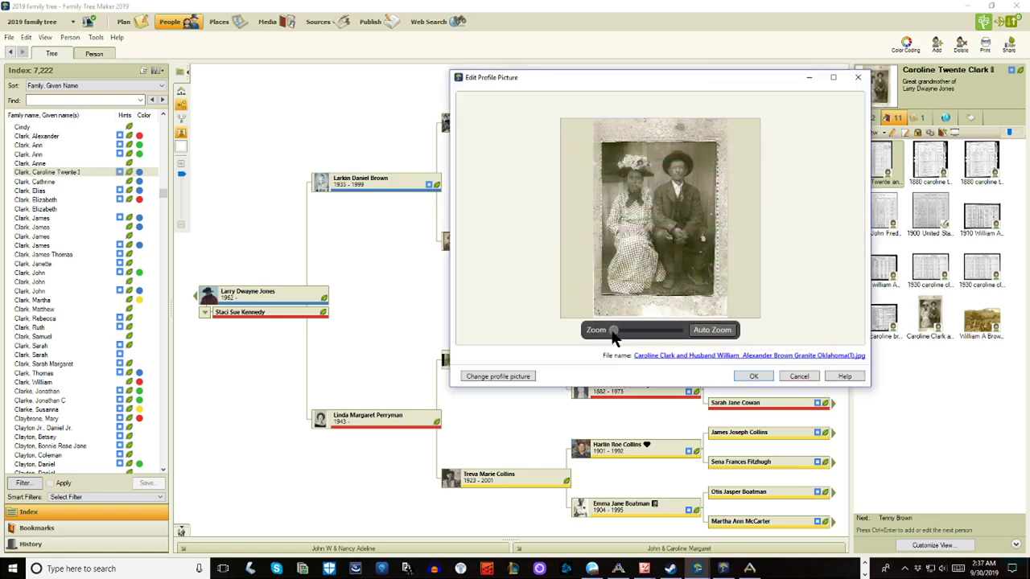
pyautogui.moveTo(613, 330); pyautogui.dragTo(647, 330)
pyautogui.moveTo(708, 209); pyautogui.dragTo(713, 320)
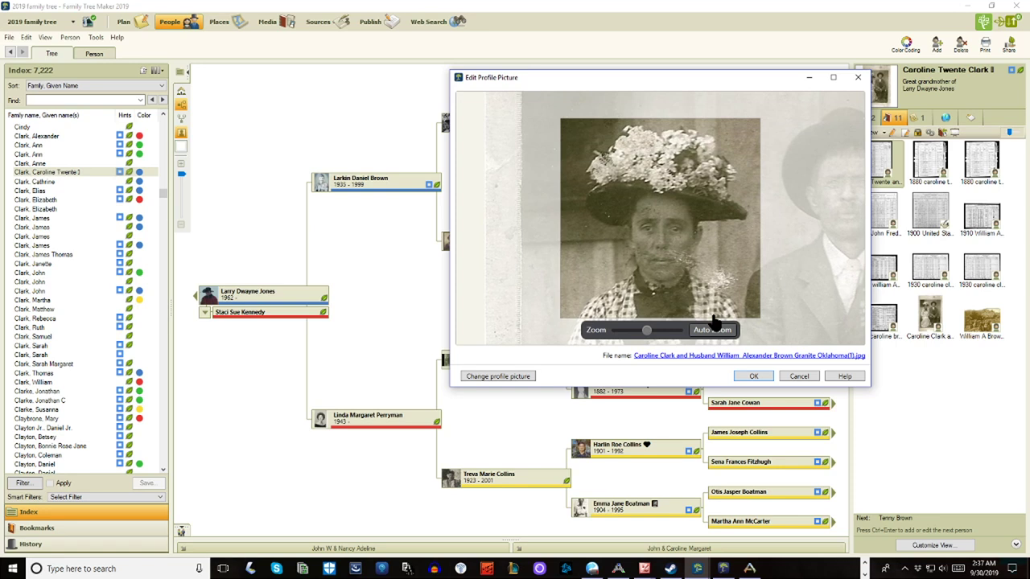
pyautogui.click(754, 376)
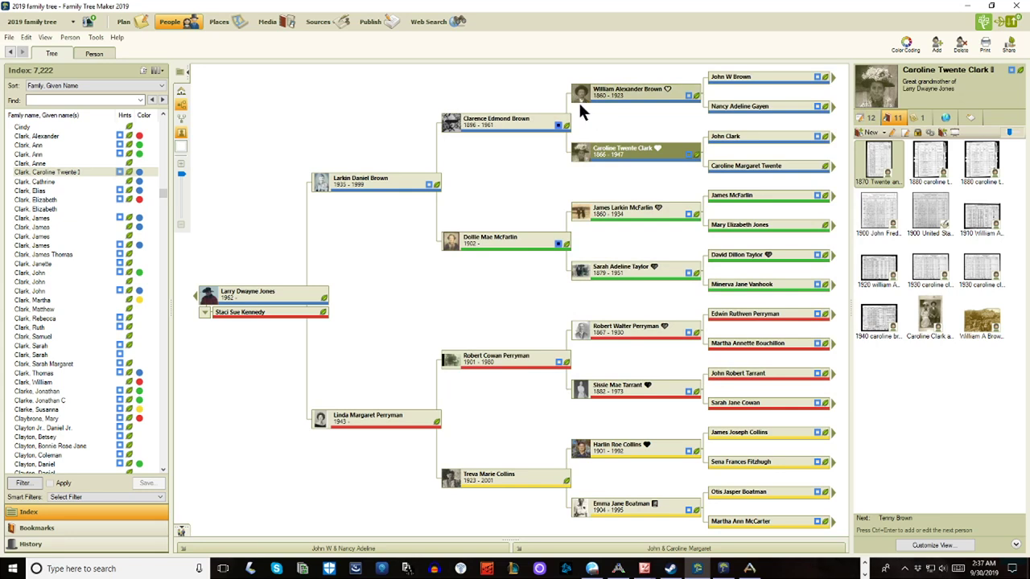
pyautogui.click(653, 217)
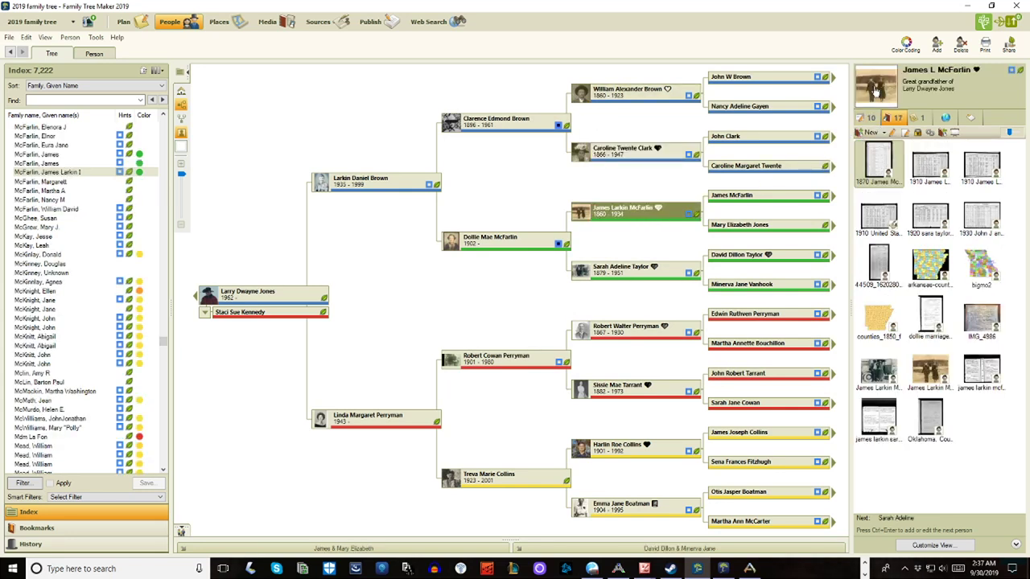
pyautogui.click(876, 90)
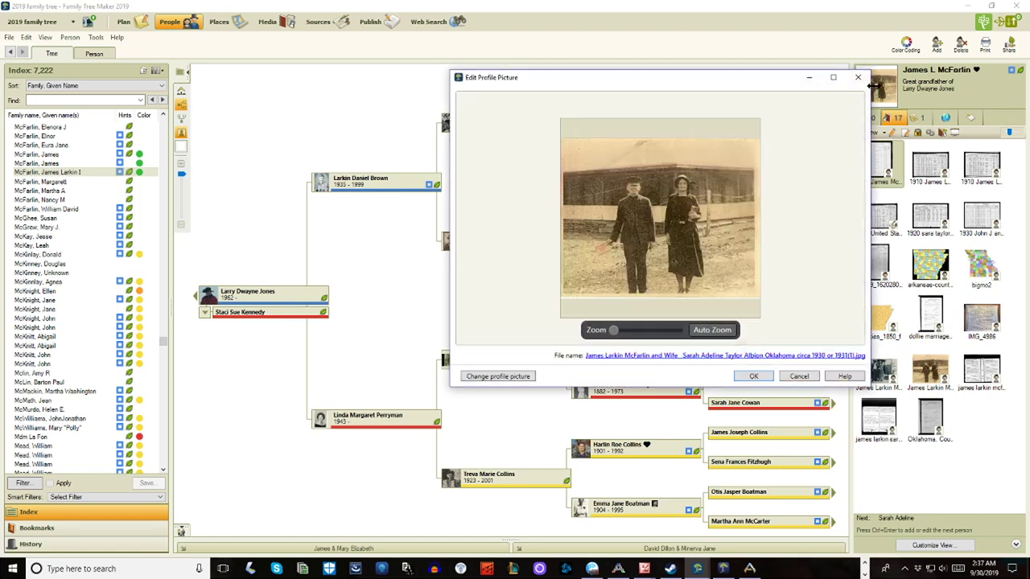
pyautogui.moveTo(618, 330); pyautogui.dragTo(659, 332)
pyautogui.moveTo(633, 214); pyautogui.dragTo(690, 299)
pyautogui.moveTo(659, 332); pyautogui.dragTo(650, 332)
pyautogui.moveTo(672, 211); pyautogui.dragTo(673, 230)
pyautogui.moveTo(652, 337); pyautogui.dragTo(641, 336)
pyautogui.moveTo(664, 284); pyautogui.dragTo(668, 257)
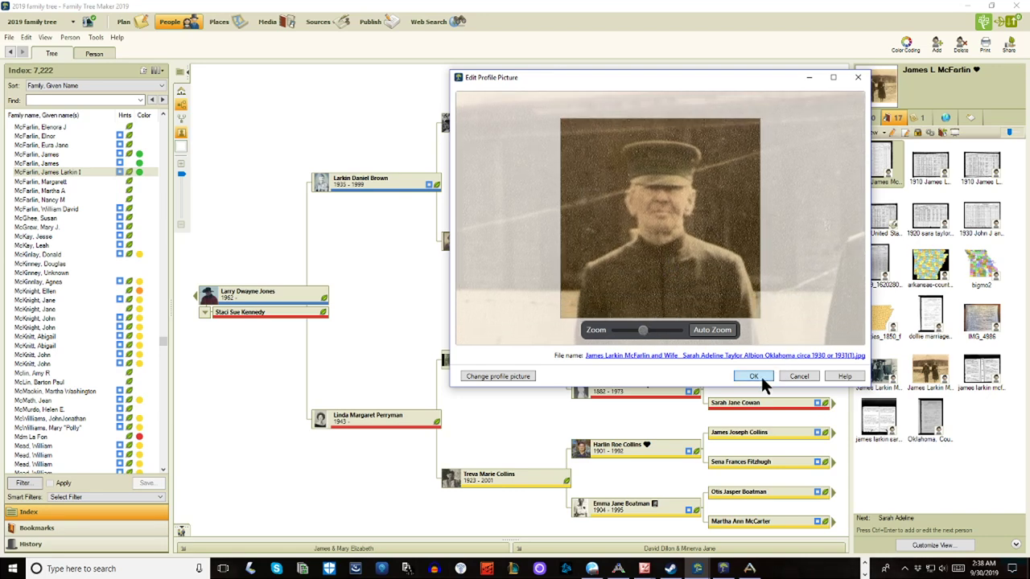
pyautogui.click(760, 374)
pyautogui.click(652, 270)
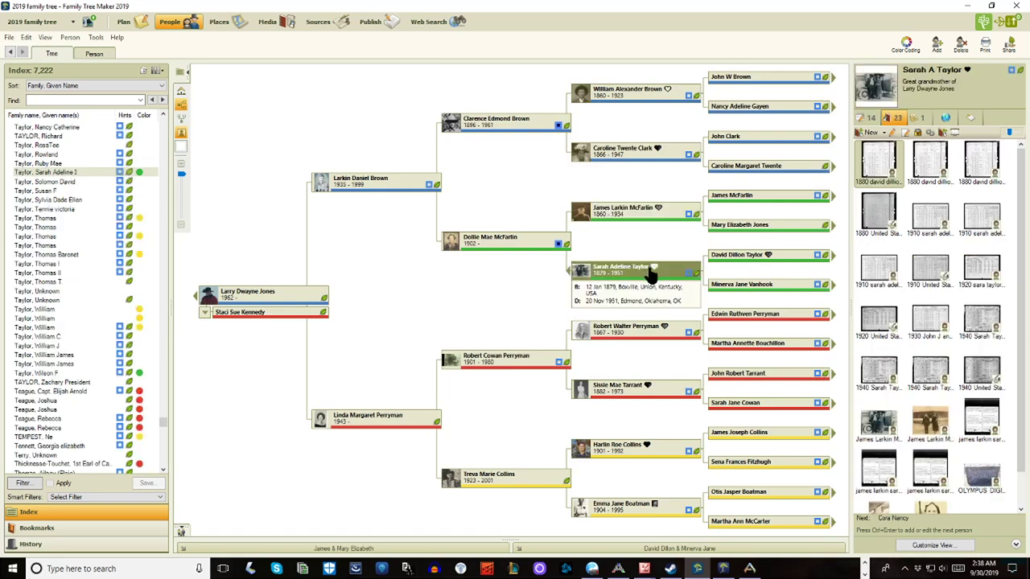
pyautogui.click(865, 85)
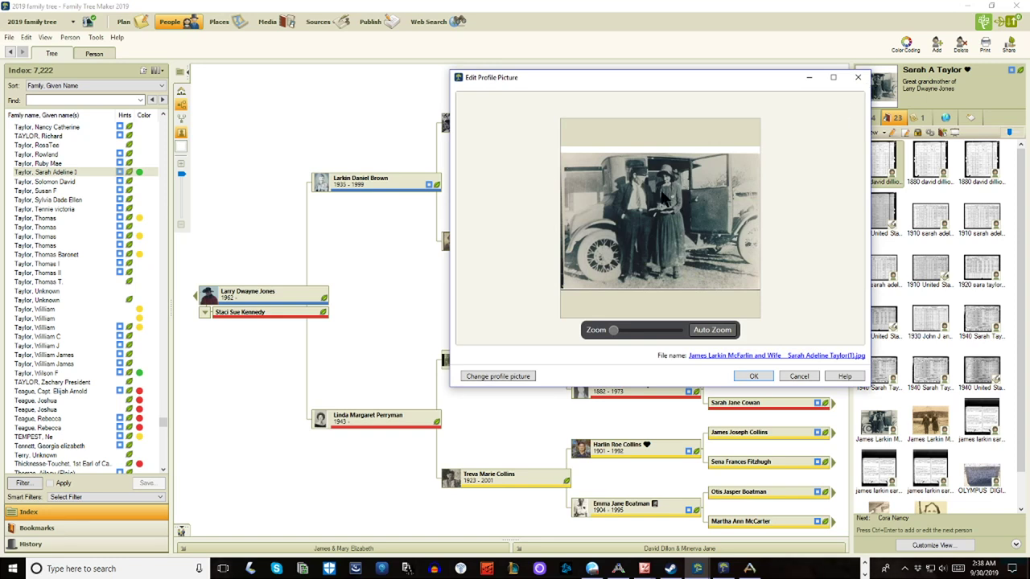
pyautogui.click(496, 377)
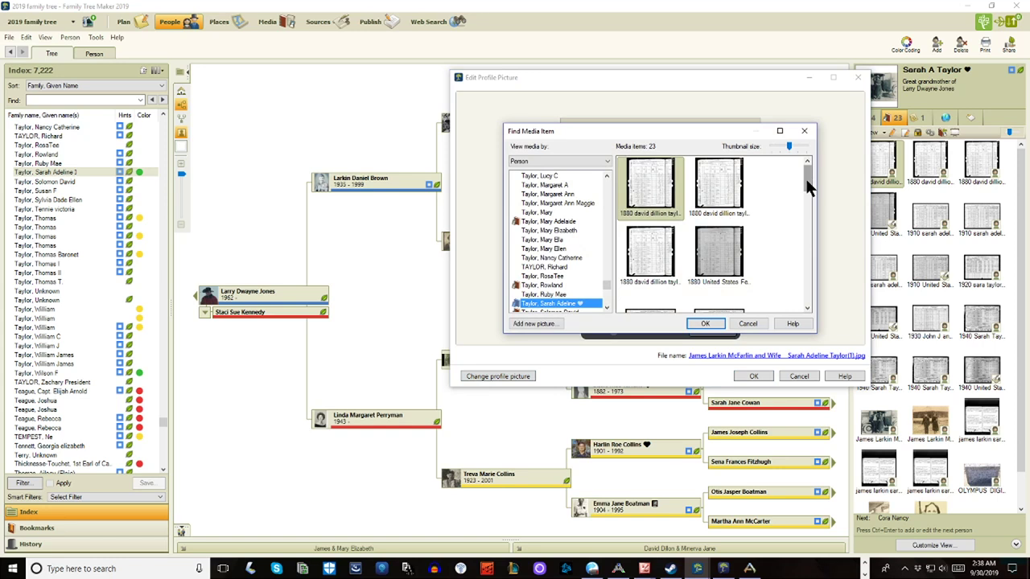
pyautogui.moveTo(809, 187); pyautogui.dragTo(811, 276)
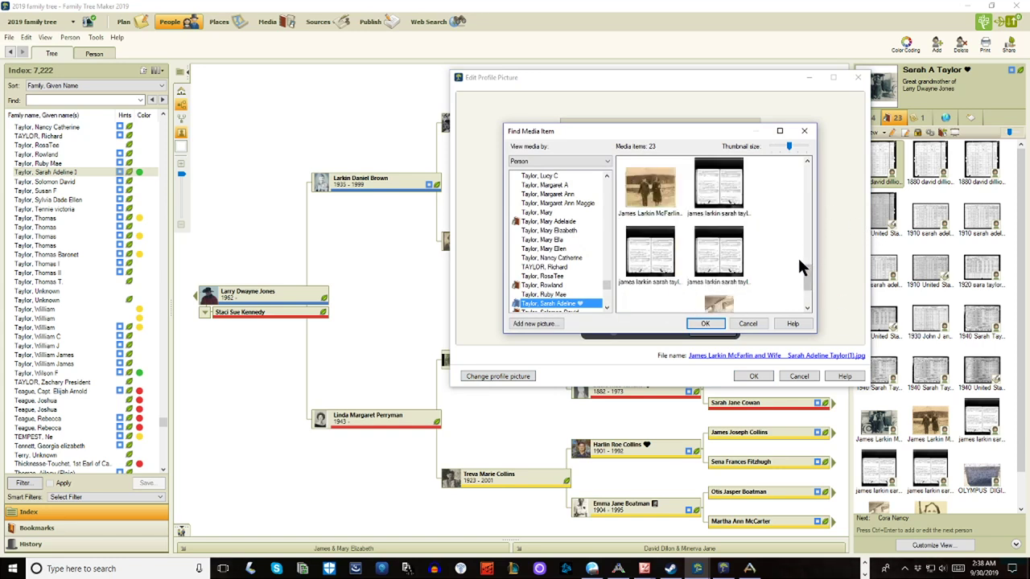
pyautogui.scroll(-3, 781, 284)
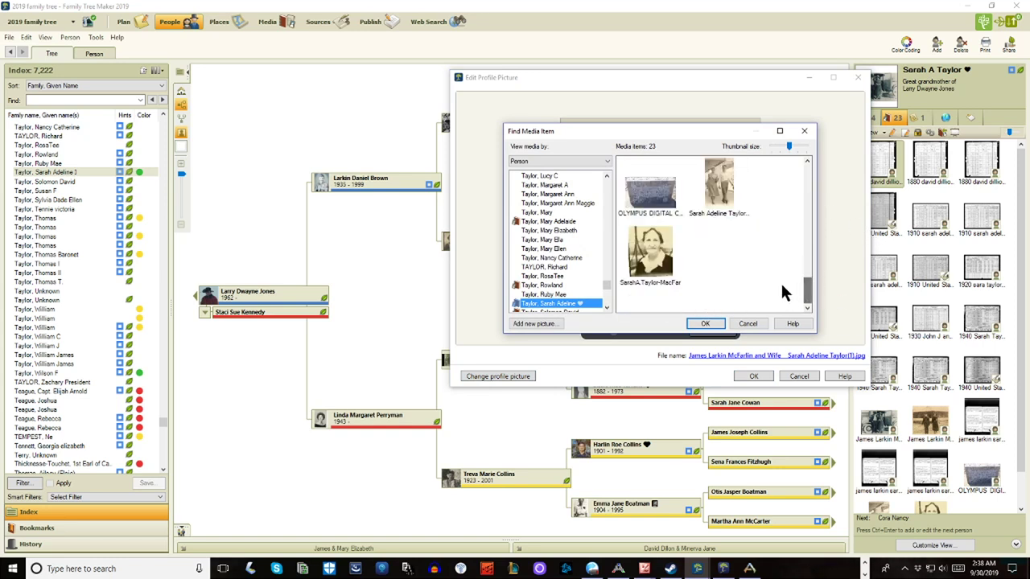
pyautogui.click(719, 211)
pyautogui.click(705, 324)
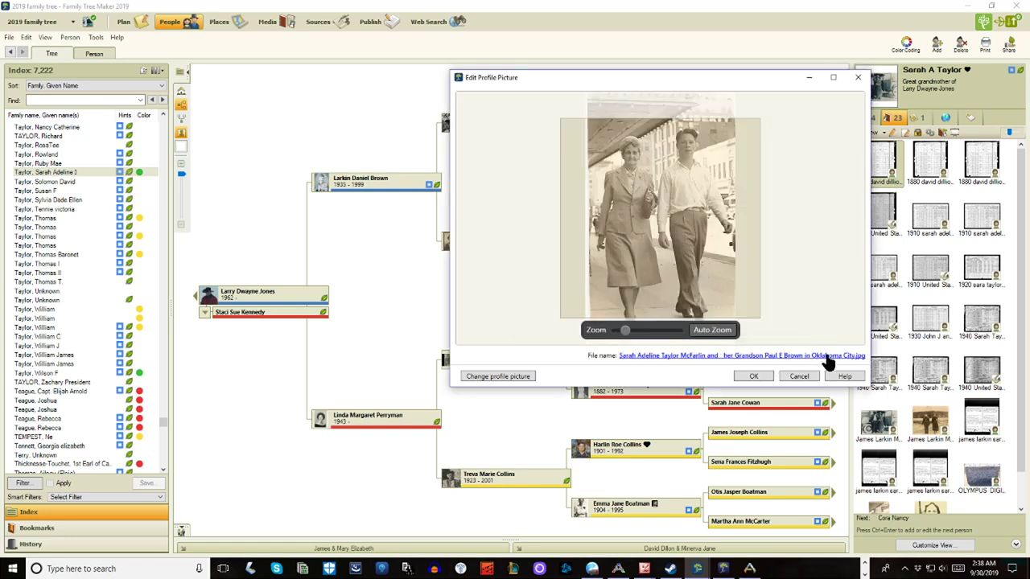
# Step: Enlarge and center that photo on Sarah's face and shoulders, then save the crop
pyautogui.moveTo(626, 330); pyautogui.dragTo(653, 330)
pyautogui.moveTo(724, 306); pyautogui.dragTo(743, 278)
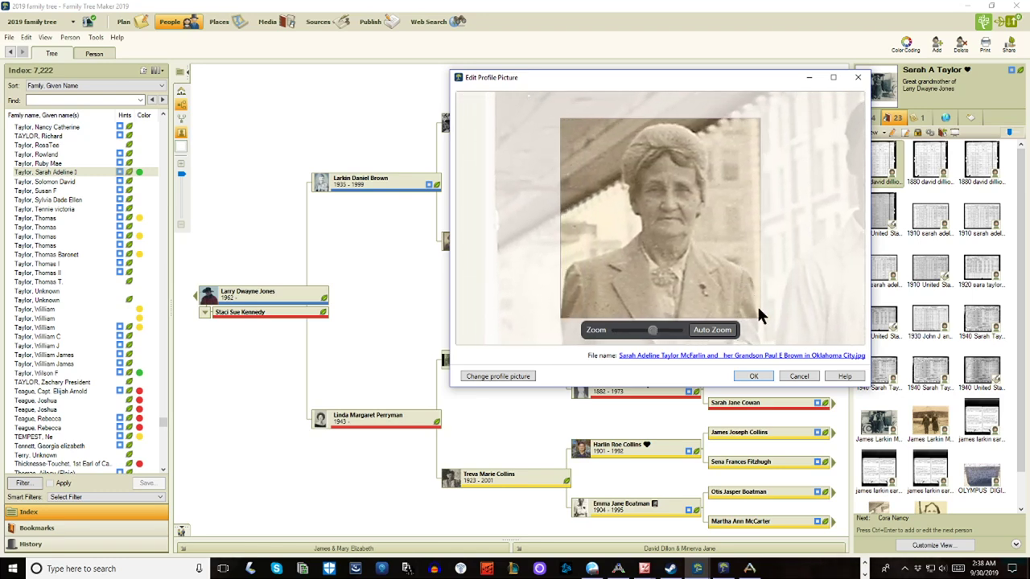
pyautogui.click(754, 376)
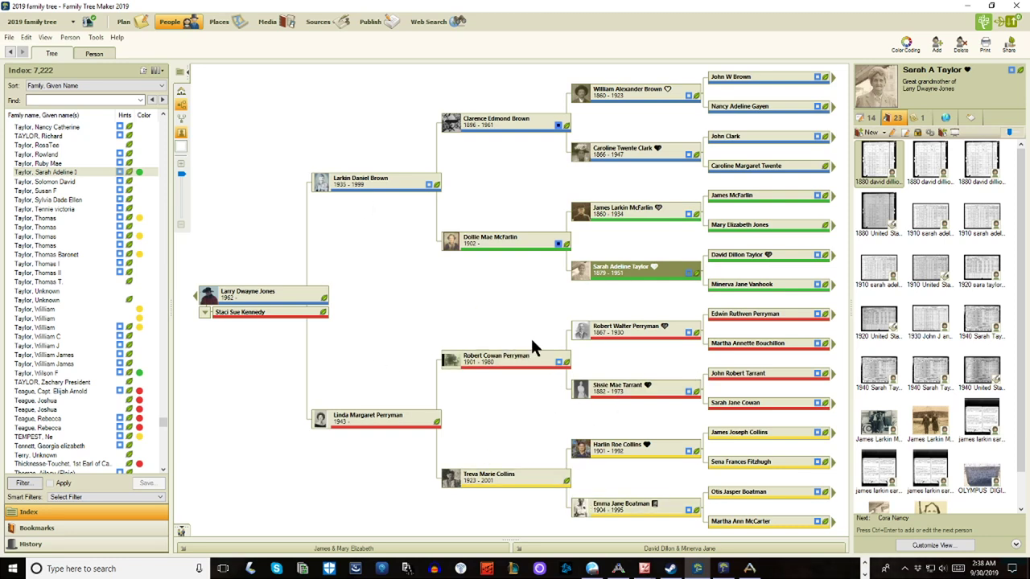
pyautogui.click(378, 26)
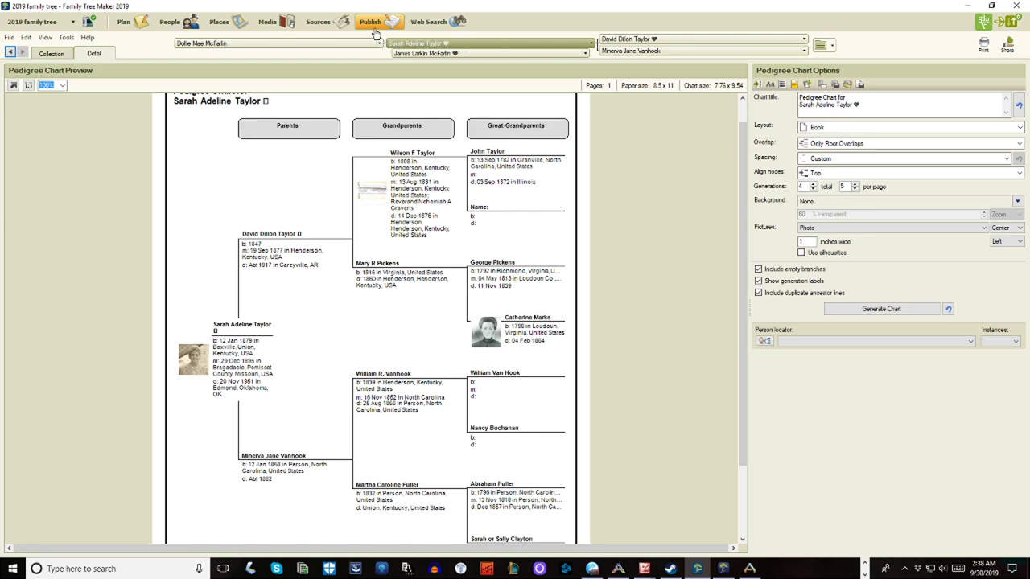
pyautogui.click(181, 29)
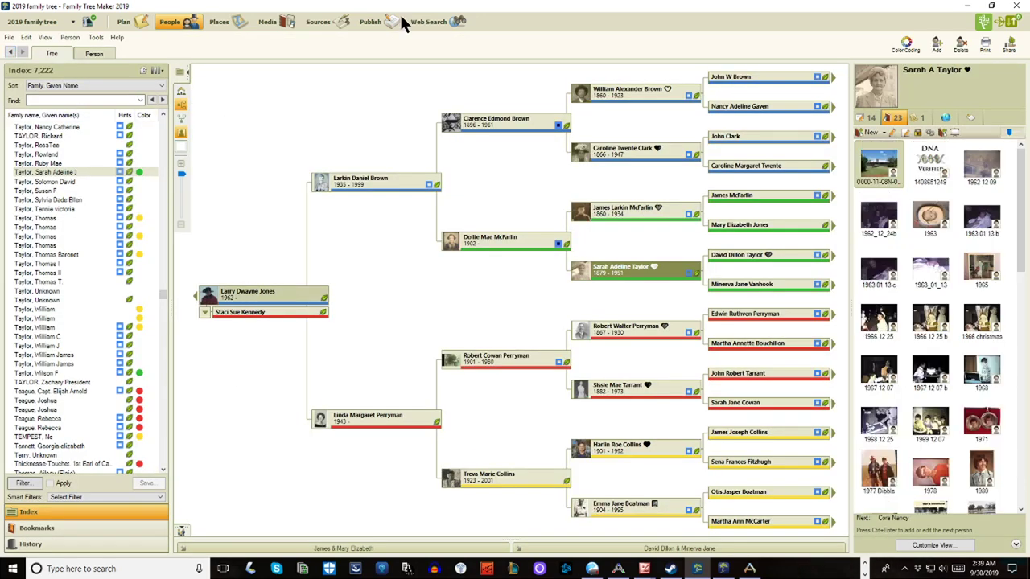
pyautogui.click(373, 26)
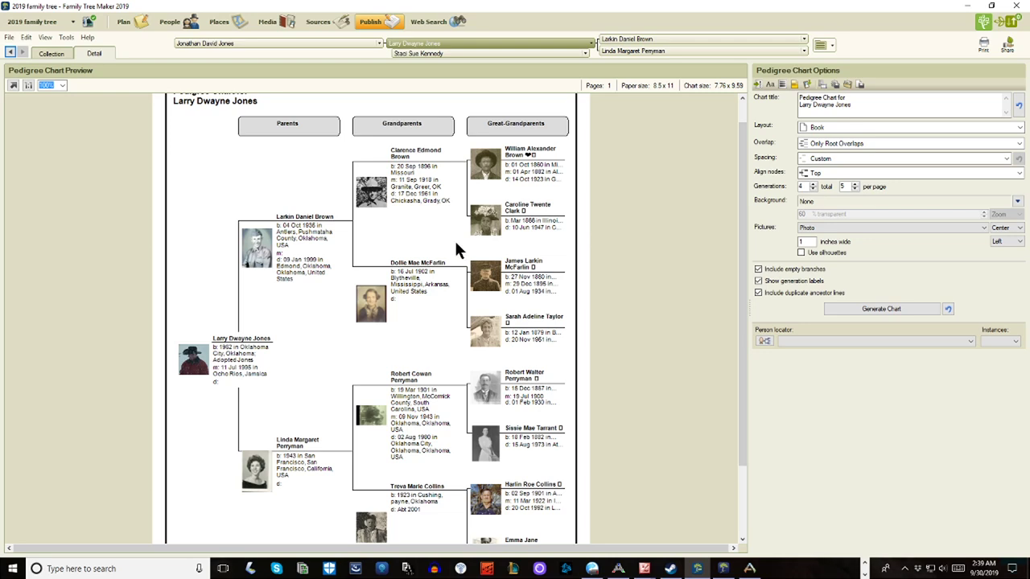
pyautogui.click(171, 22)
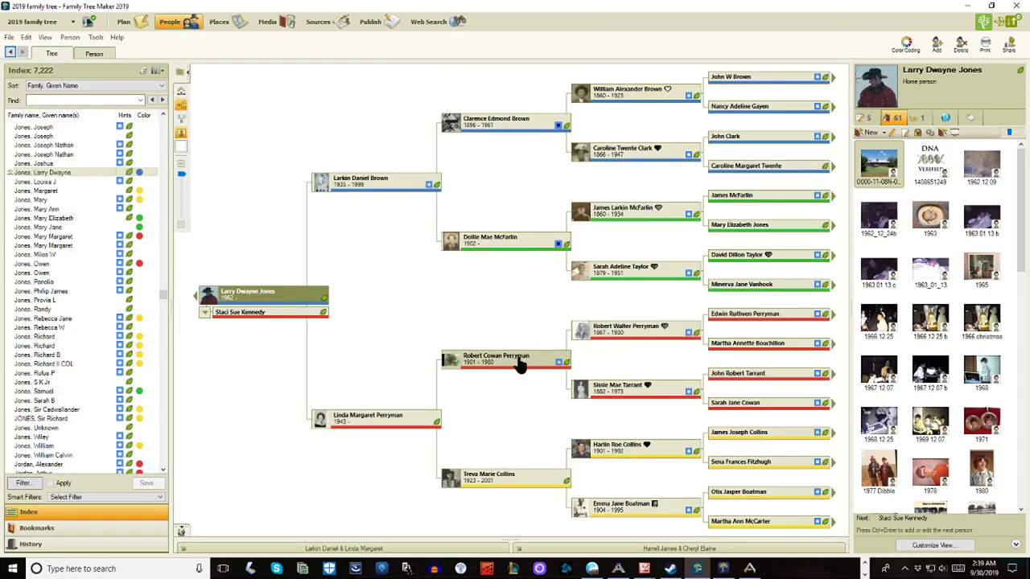
pyautogui.click(521, 364)
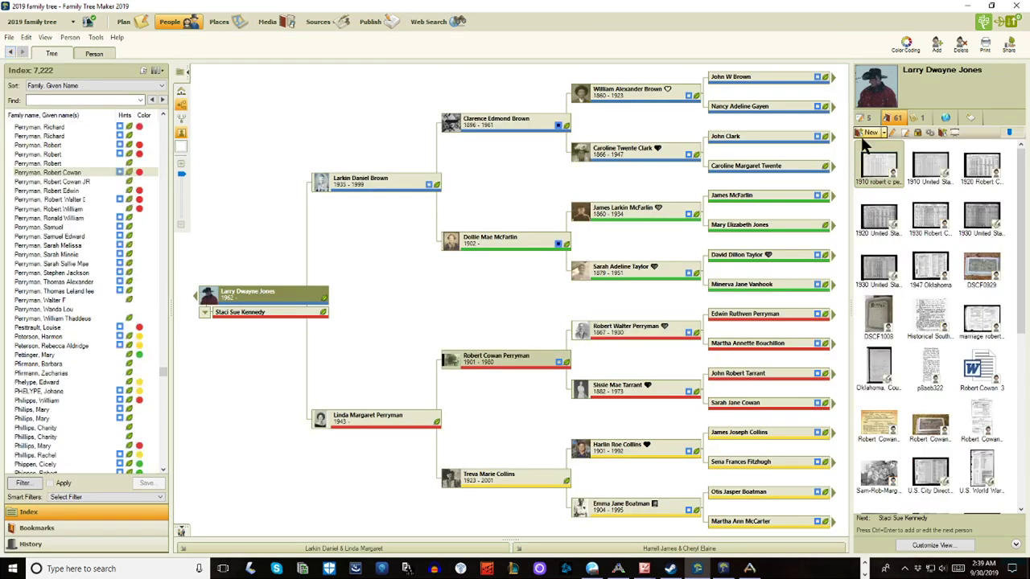
pyautogui.doubleClick(878, 101)
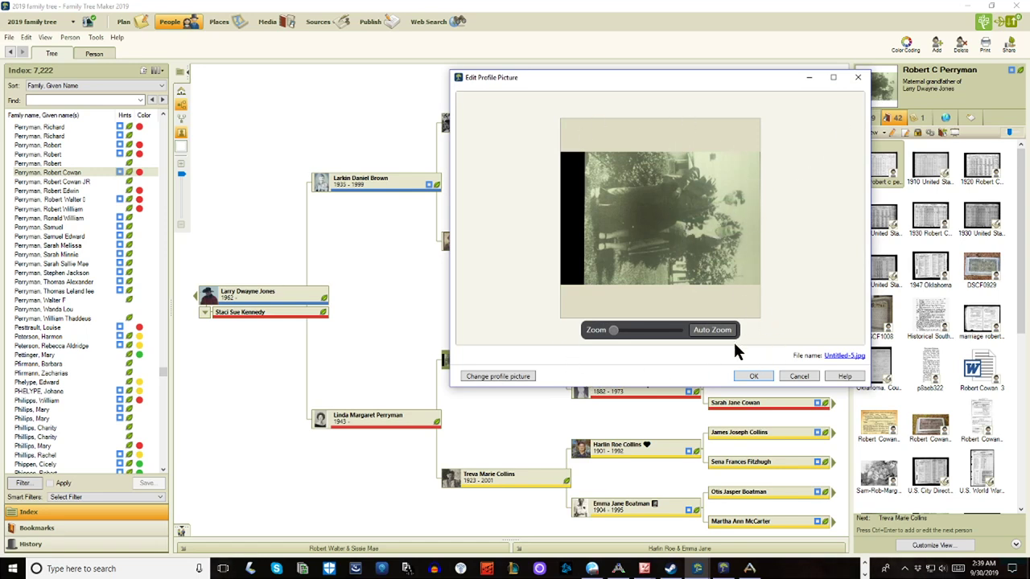
# Step: In Family Tree Maker 2017, reopen the DNA Verified photo's media details
pyautogui.click(724, 568)
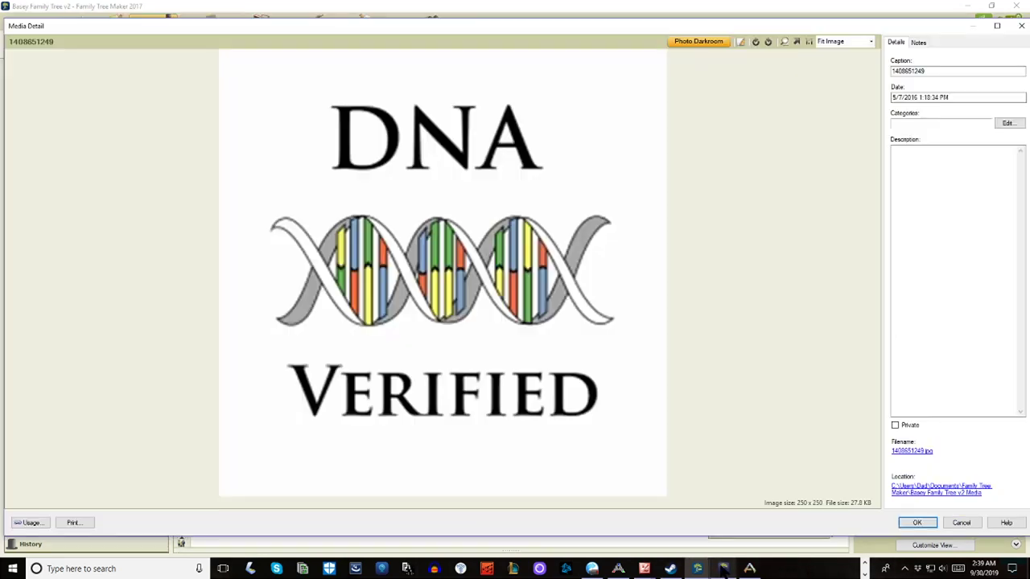
pyautogui.click(1021, 27)
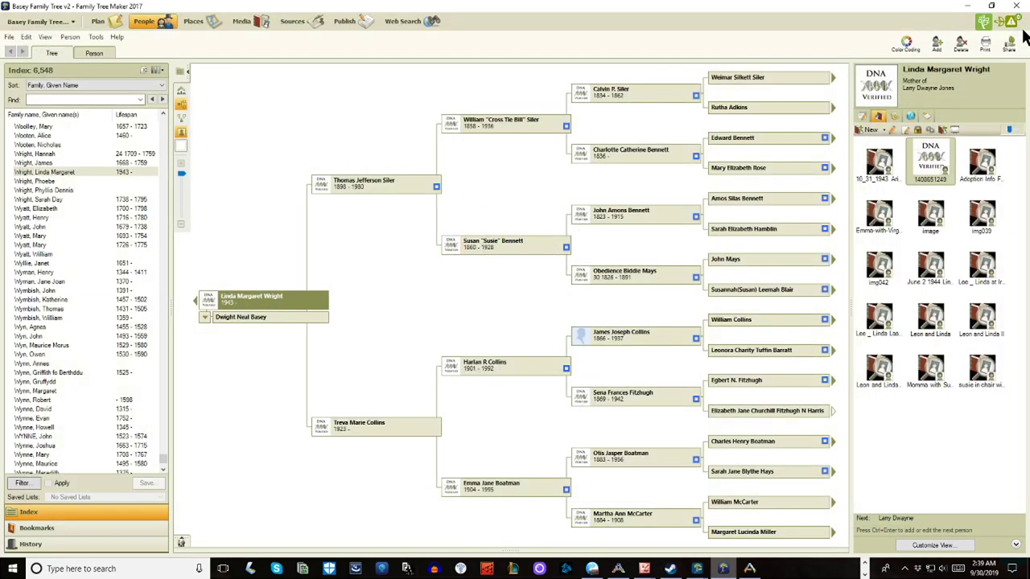
pyautogui.doubleClick(873, 84)
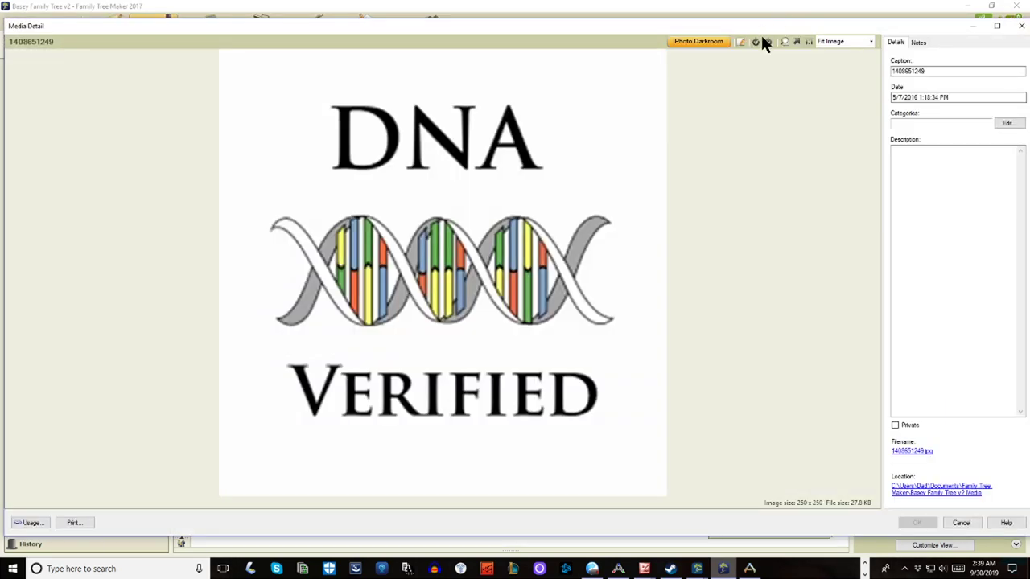
# Step: Rotate the DNA Verified image in quarter turns until it lies on its side
pyautogui.click(767, 41)
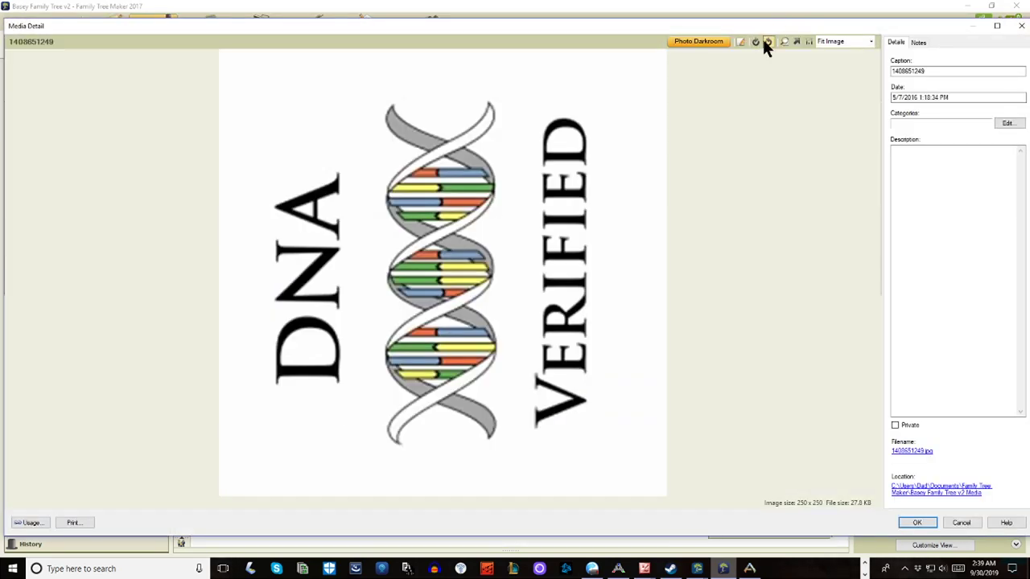
pyautogui.click(767, 41)
pyautogui.click(767, 41)
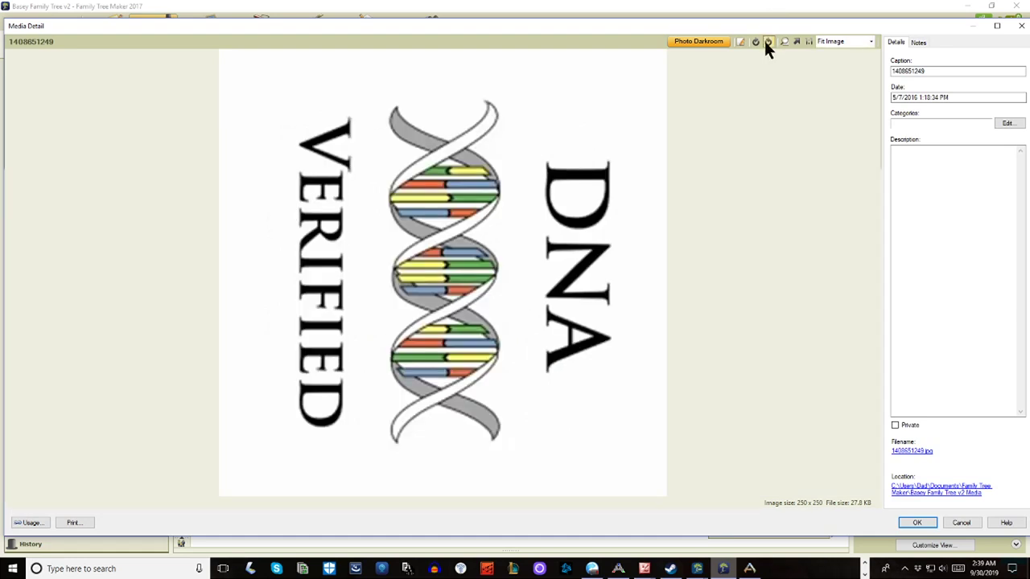
pyautogui.click(767, 41)
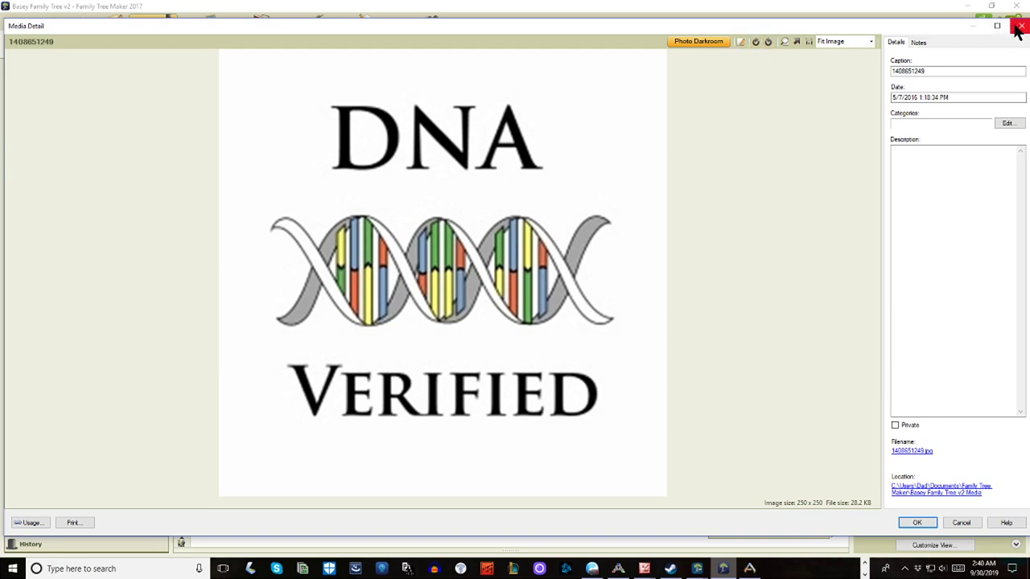
pyautogui.click(766, 43)
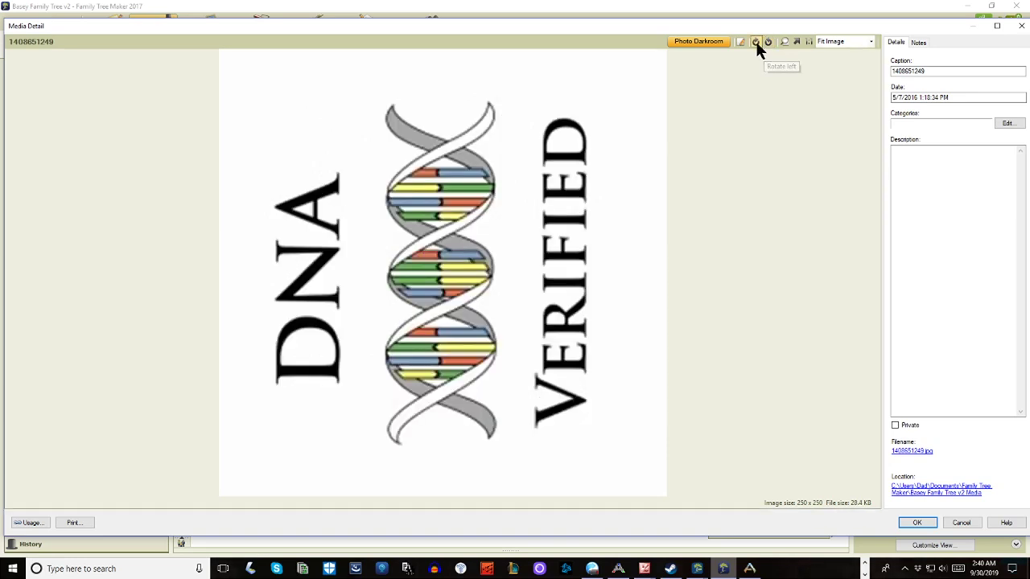
pyautogui.click(756, 42)
pyautogui.click(767, 41)
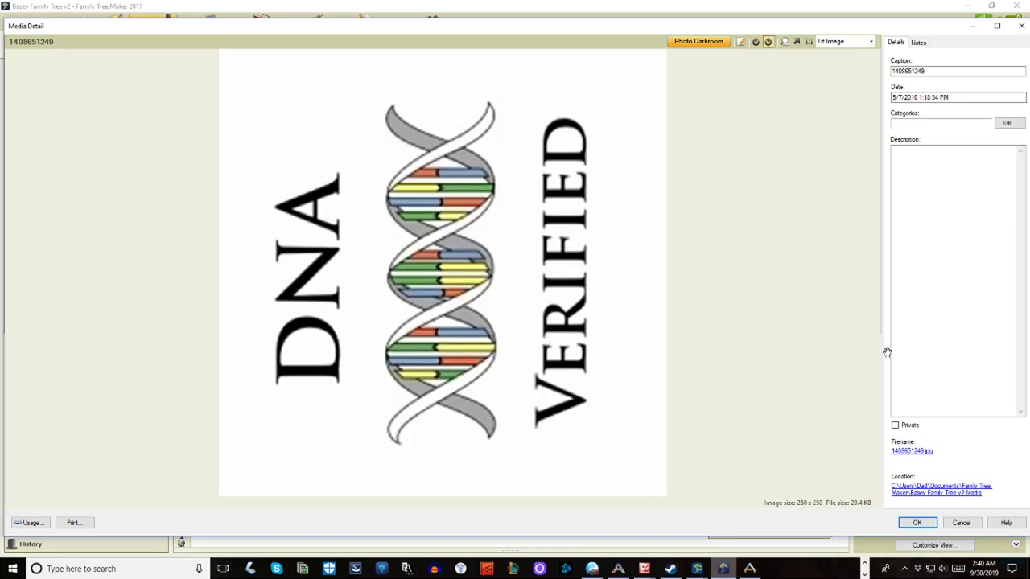
# Step: Back in the 2019 editor, enlarge Robert's sideways photo and shift it within the crop frame
pyautogui.moveTo(697, 568)
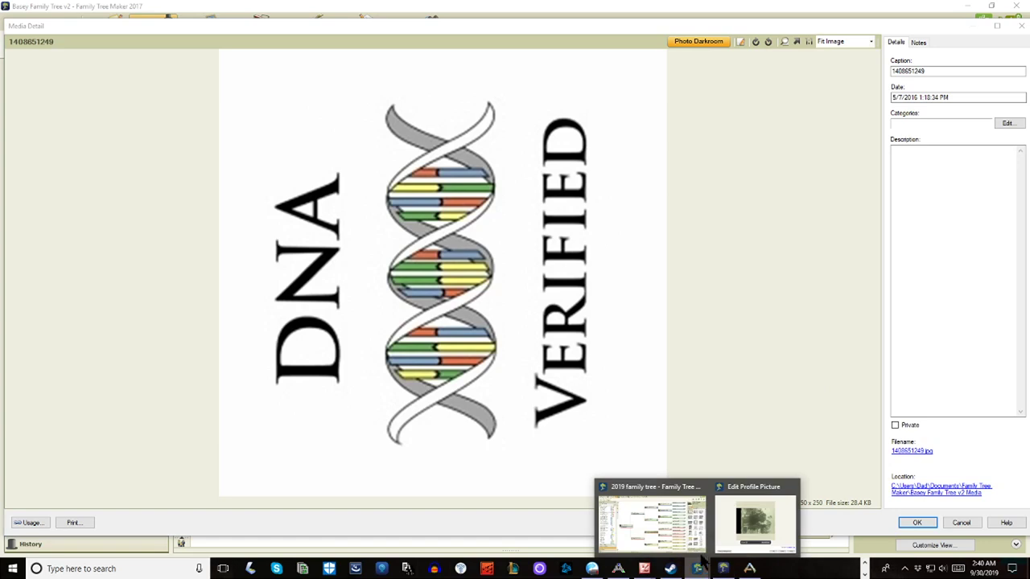
pyautogui.click(747, 515)
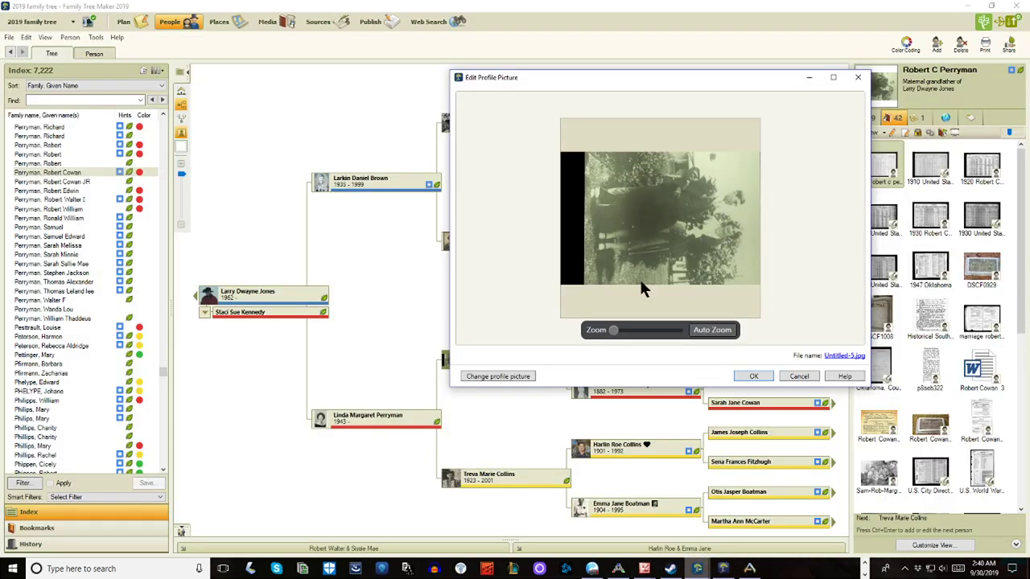
pyautogui.moveTo(613, 330); pyautogui.dragTo(650, 322)
pyautogui.moveTo(680, 267); pyautogui.dragTo(618, 272)
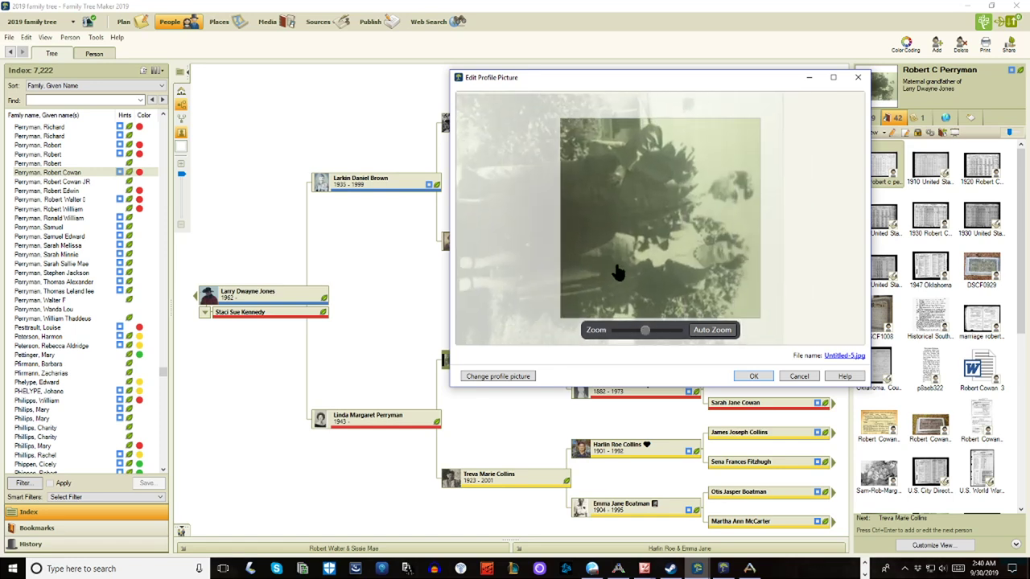
pyautogui.moveTo(645, 330); pyautogui.dragTo(593, 324)
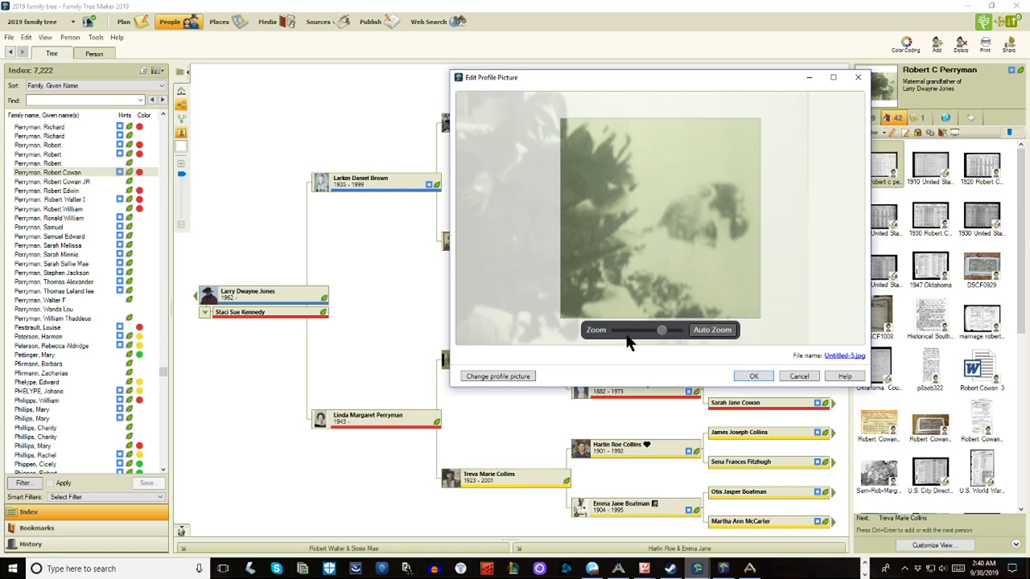
pyautogui.click(518, 377)
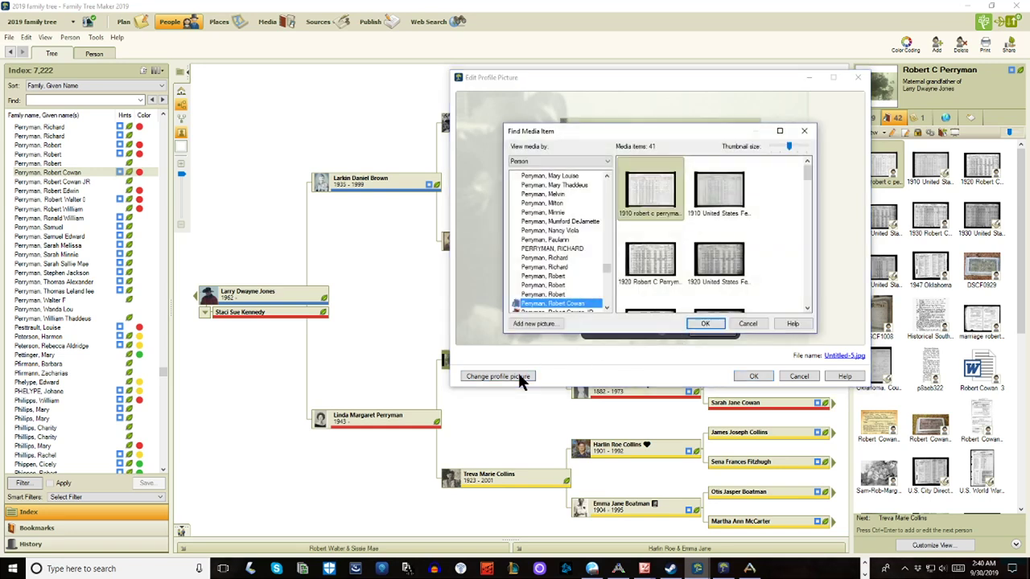
pyautogui.moveTo(807, 173); pyautogui.dragTo(798, 284)
pyautogui.click(650, 260)
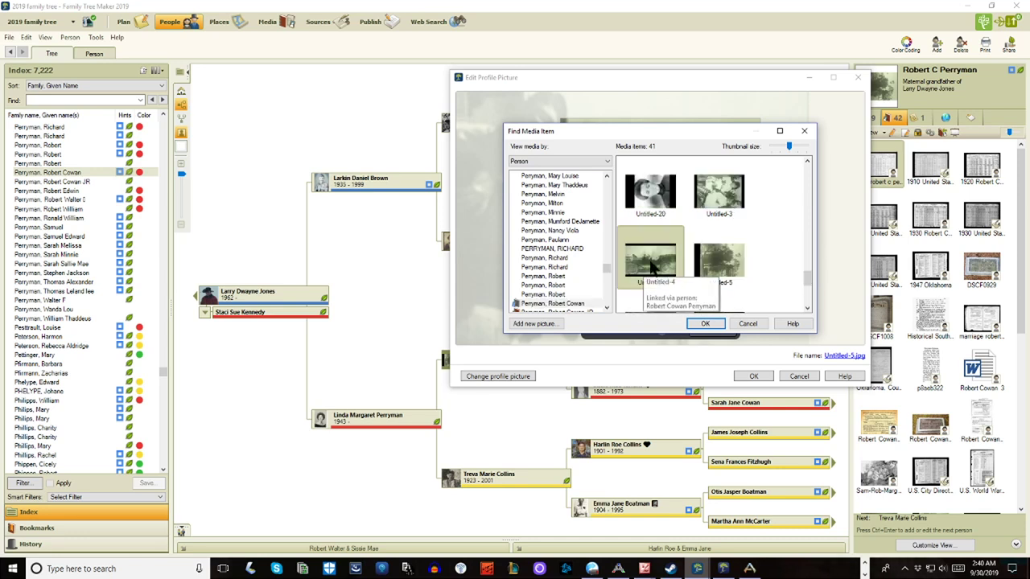
pyautogui.click(705, 324)
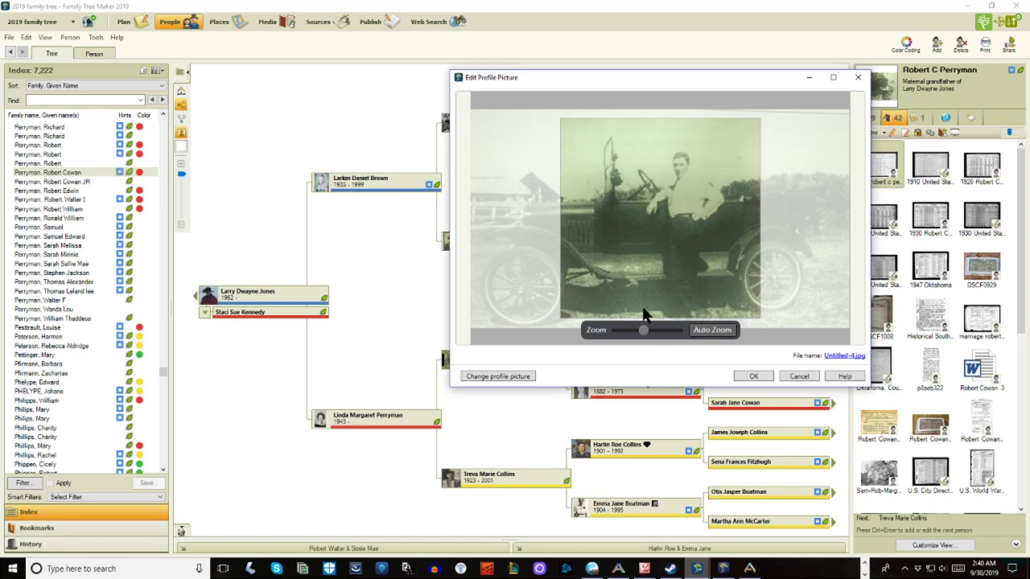
pyautogui.moveTo(650, 331); pyautogui.dragTo(674, 338)
pyautogui.moveTo(685, 234); pyautogui.dragTo(657, 300)
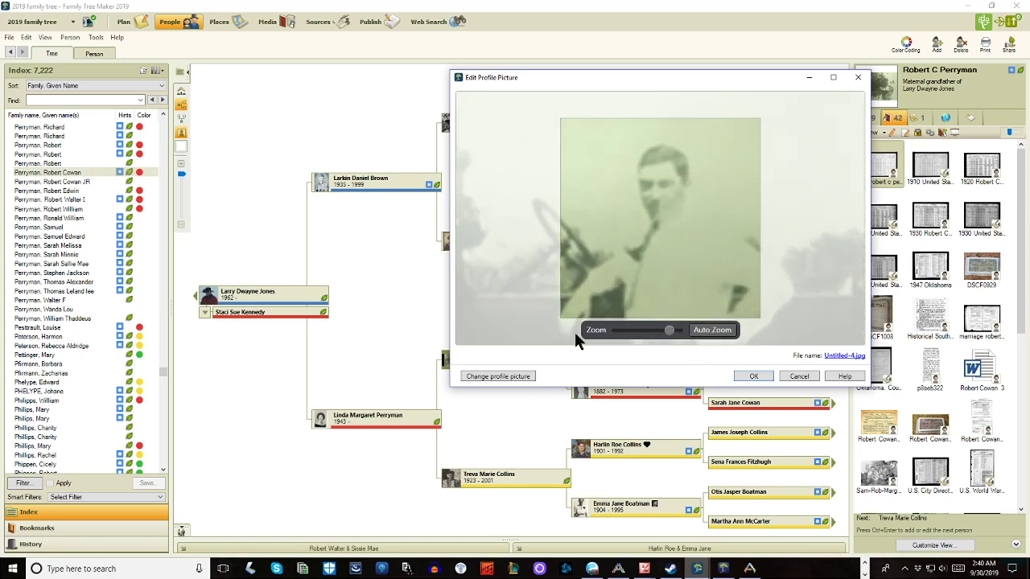
# Step: Replace it with Untitled-6, zoom and centre on the sailor, and save the profile picture
pyautogui.click(508, 375)
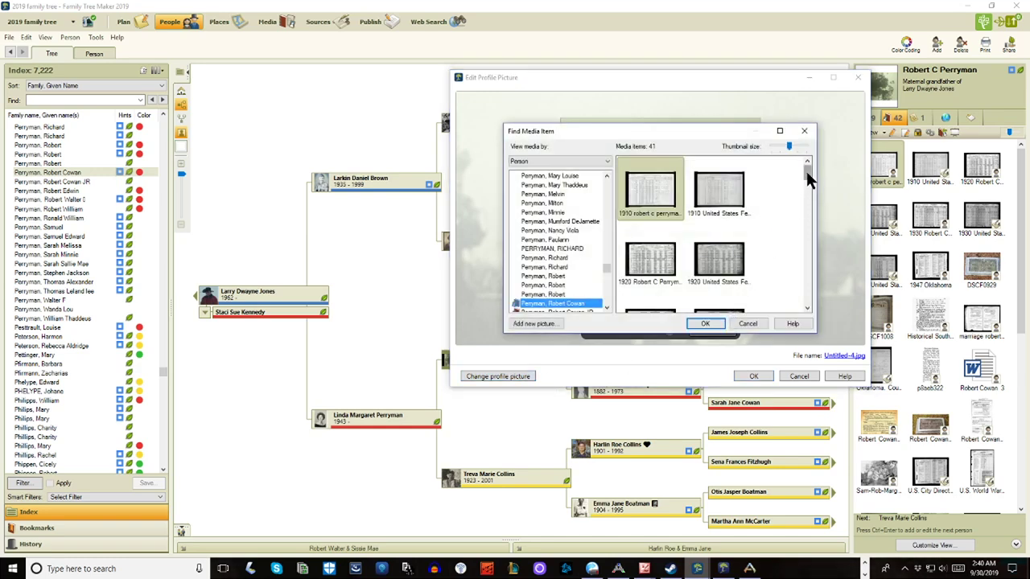
pyautogui.moveTo(806, 170); pyautogui.dragTo(802, 295)
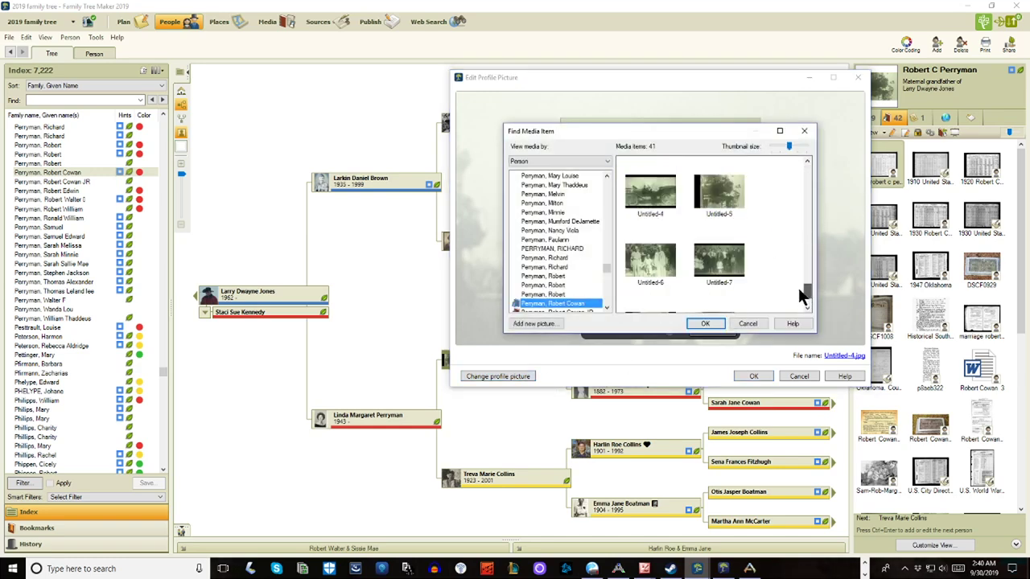
pyautogui.click(668, 267)
pyautogui.click(702, 324)
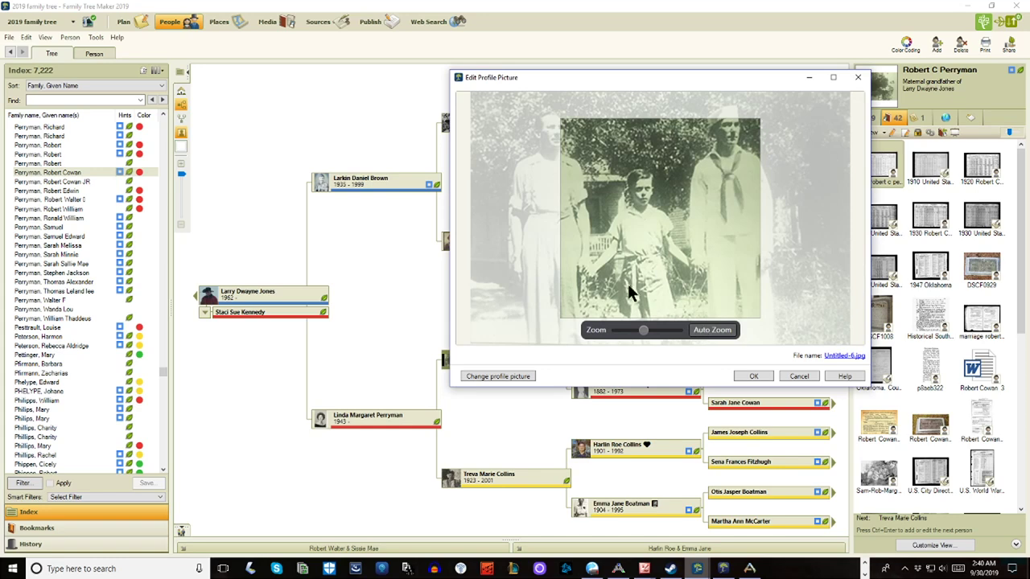
pyautogui.moveTo(644, 330); pyautogui.dragTo(628, 286)
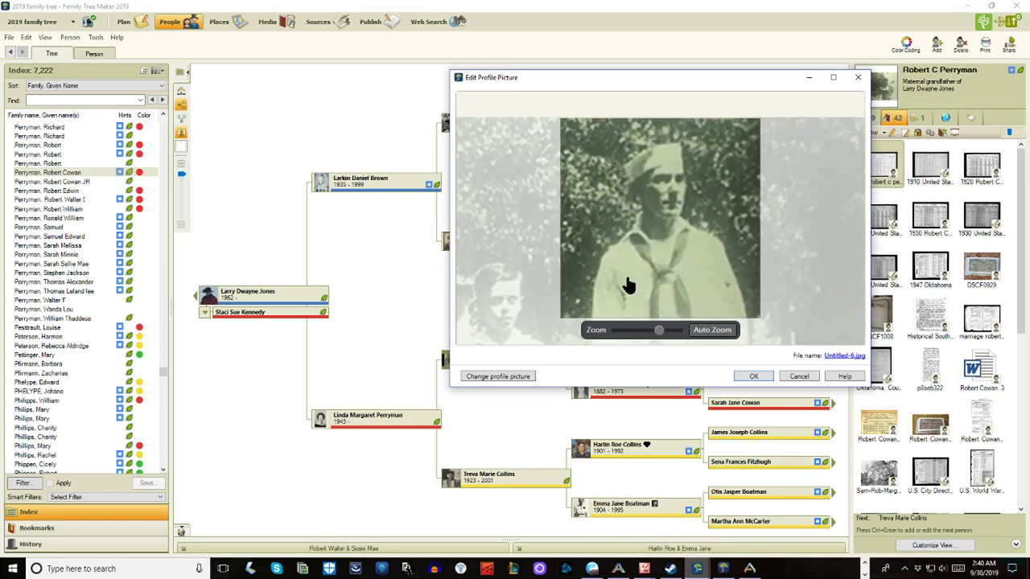
pyautogui.click(742, 376)
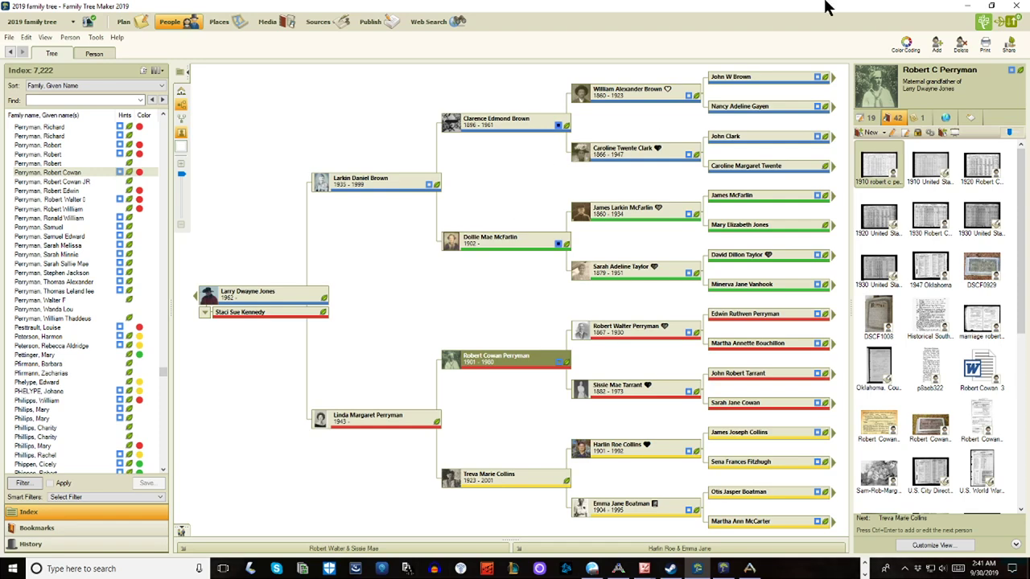
pyautogui.click(878, 96)
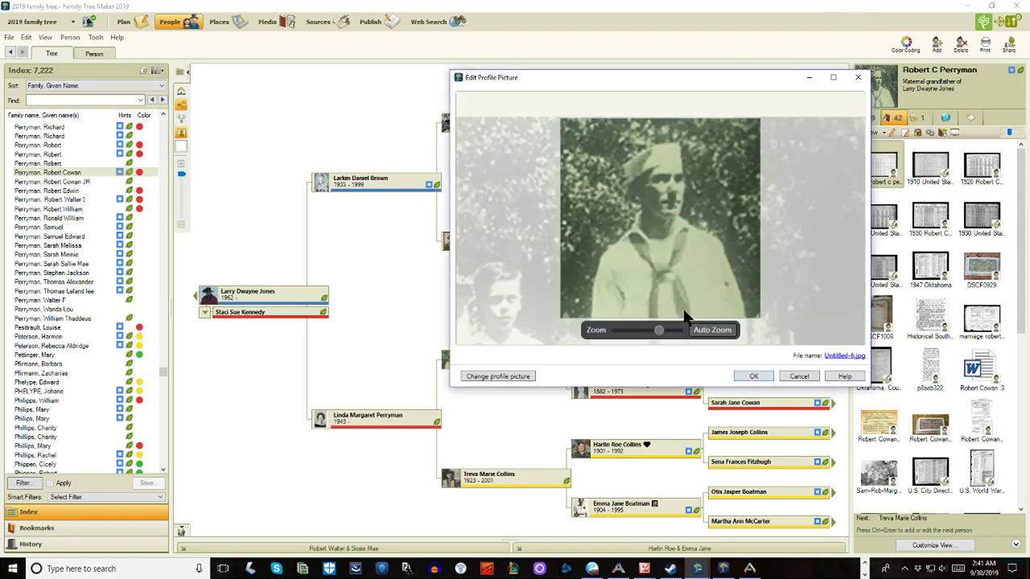
pyautogui.click(653, 333)
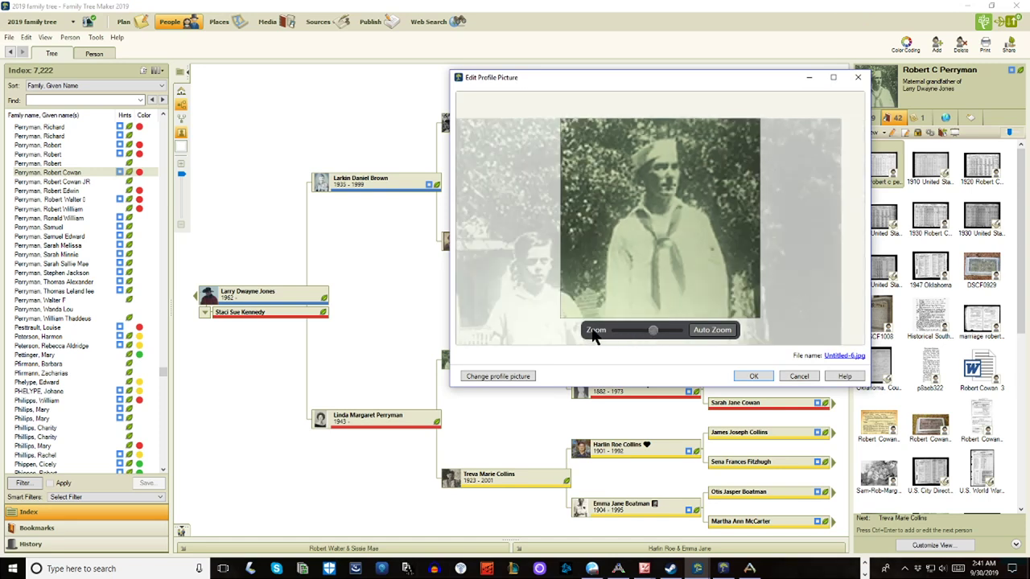
pyautogui.moveTo(652, 333); pyautogui.dragTo(611, 334)
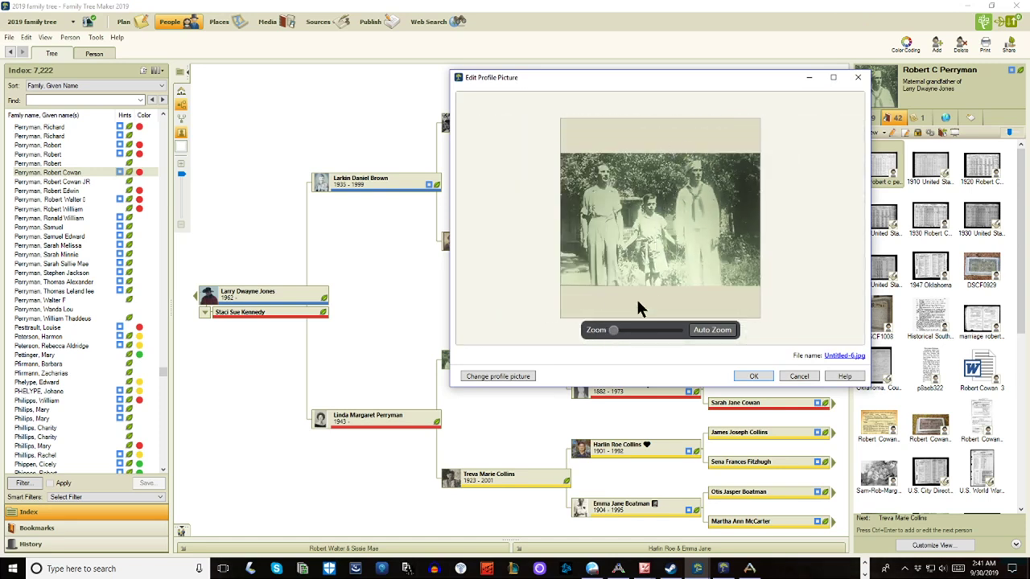
pyautogui.moveTo(613, 330); pyautogui.dragTo(665, 329)
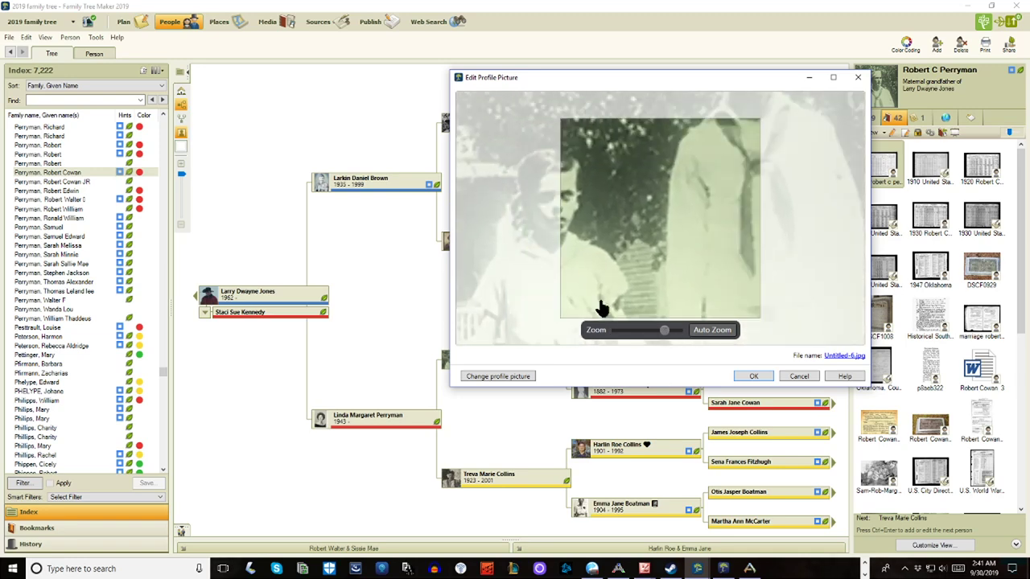
pyautogui.moveTo(600, 310); pyautogui.dragTo(623, 281)
pyautogui.click(741, 374)
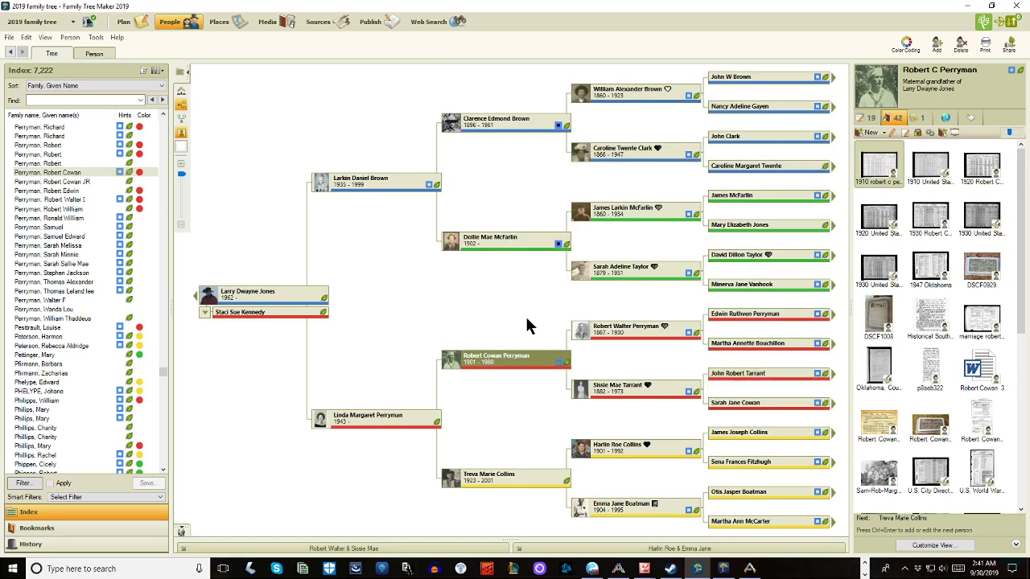
pyautogui.click(274, 294)
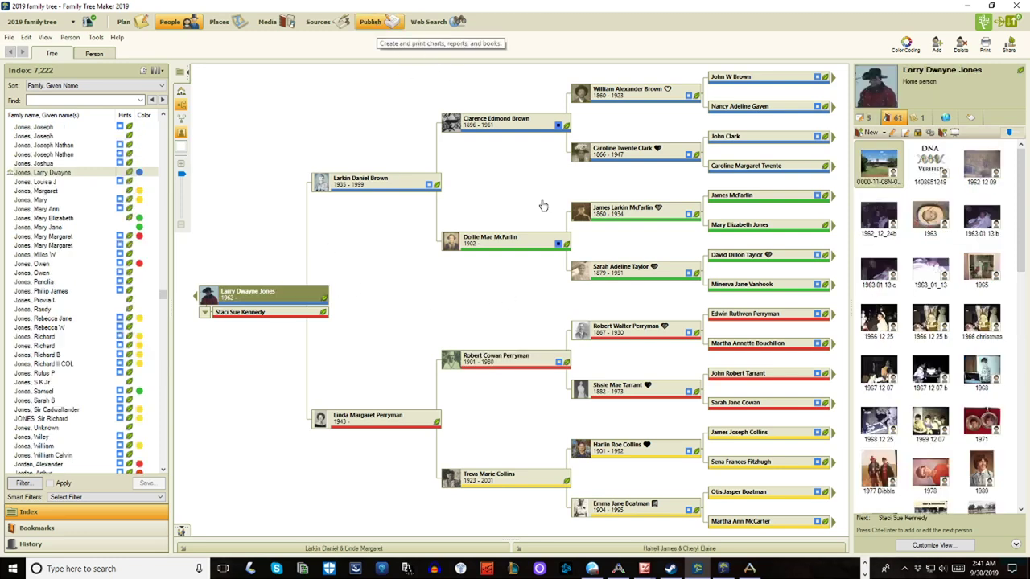
pyautogui.click(600, 217)
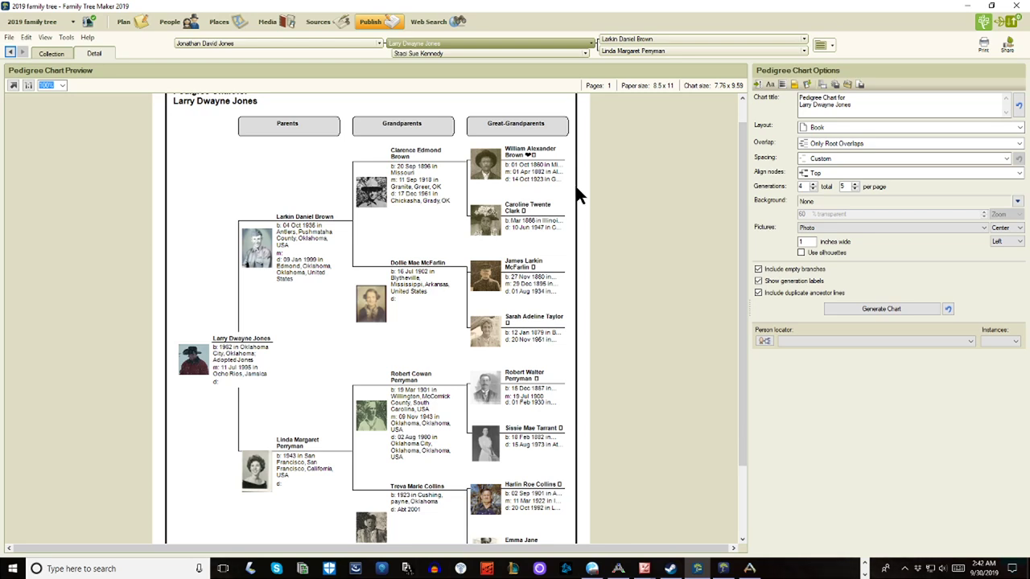
pyautogui.click(166, 25)
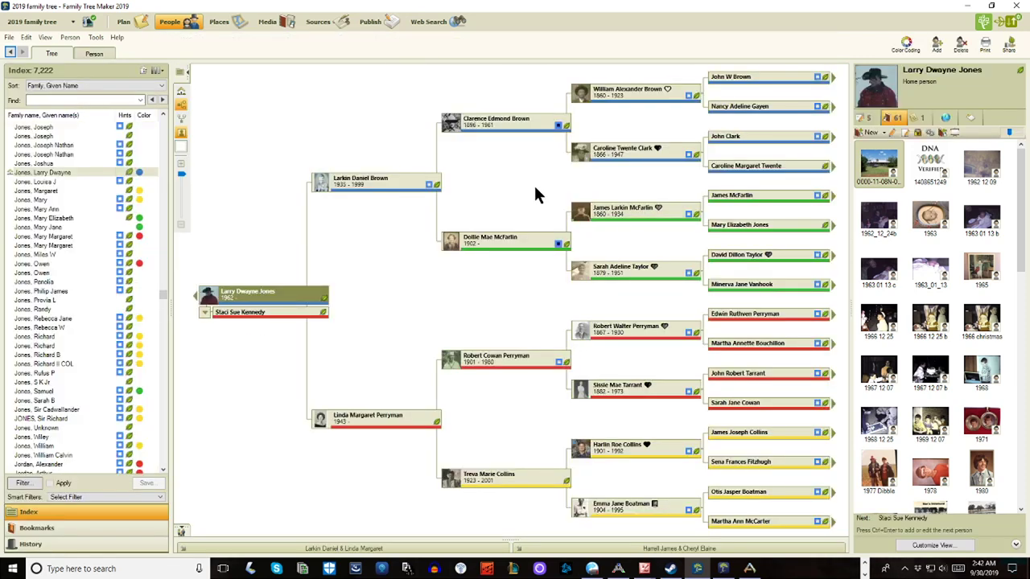
pyautogui.click(875, 95)
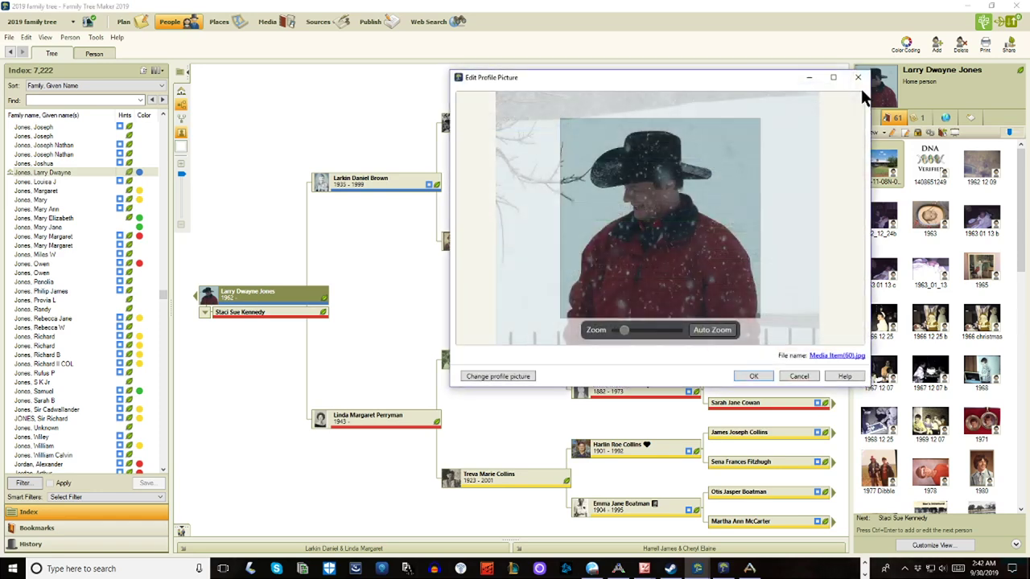
pyautogui.moveTo(624, 330)
pyautogui.mouseDown()
pyautogui.moveTo(638, 330)
pyautogui.moveTo(628, 330)
pyautogui.mouseUp()
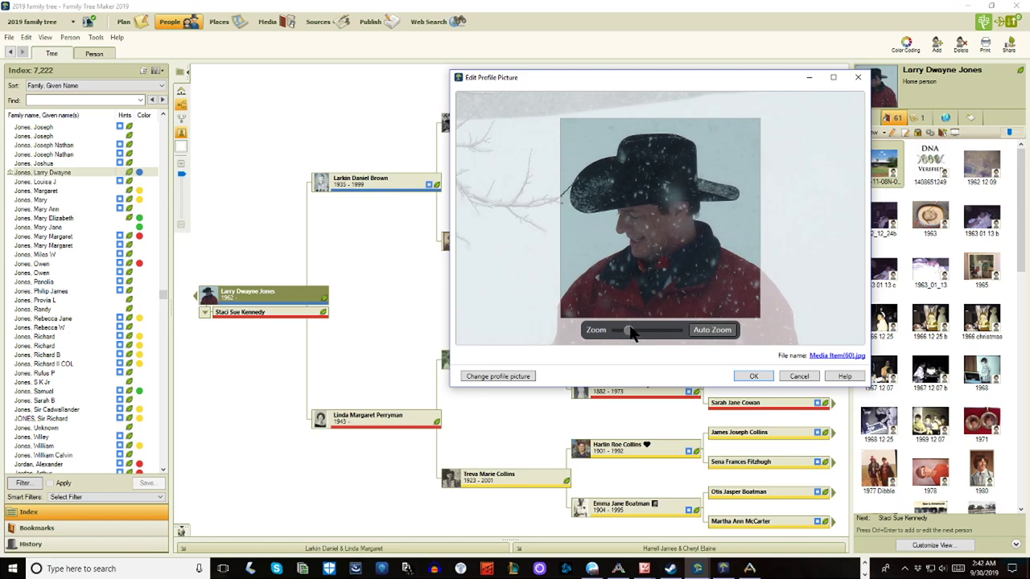
pyautogui.click(756, 375)
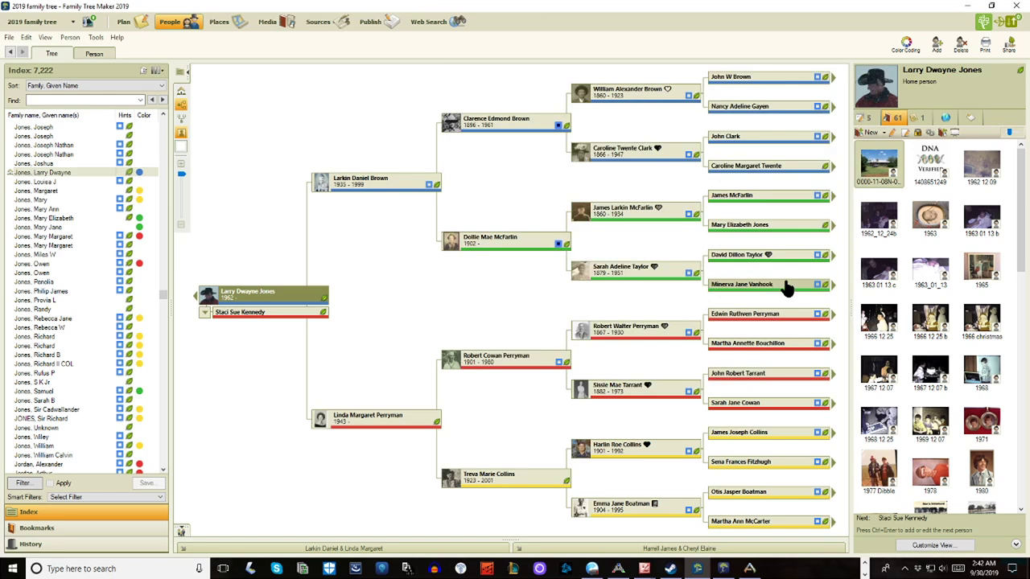
pyautogui.click(609, 511)
pyautogui.doubleClick(876, 87)
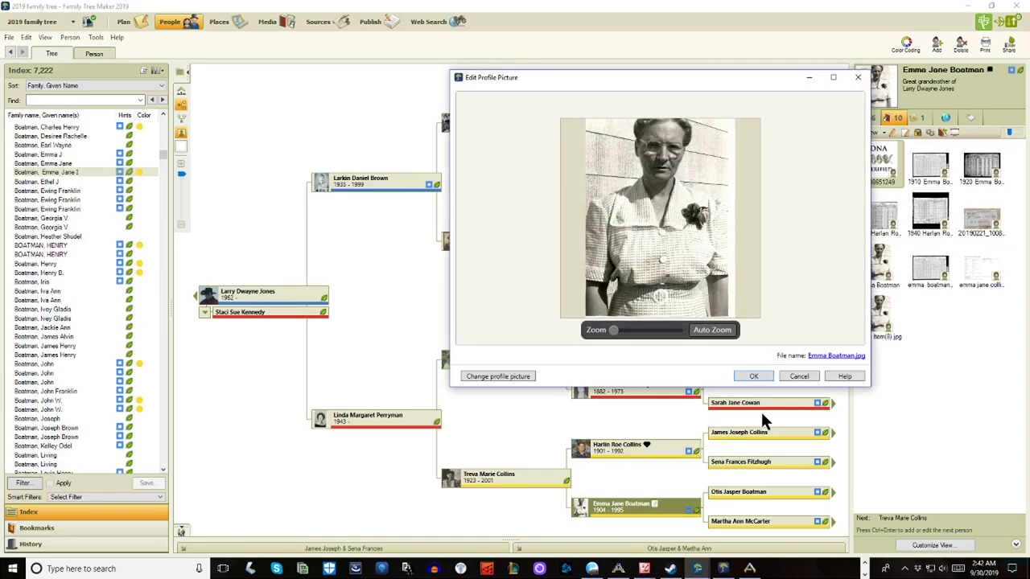
pyautogui.moveTo(616, 332); pyautogui.dragTo(639, 333)
pyautogui.moveTo(663, 240); pyautogui.dragTo(664, 295)
pyautogui.click(754, 376)
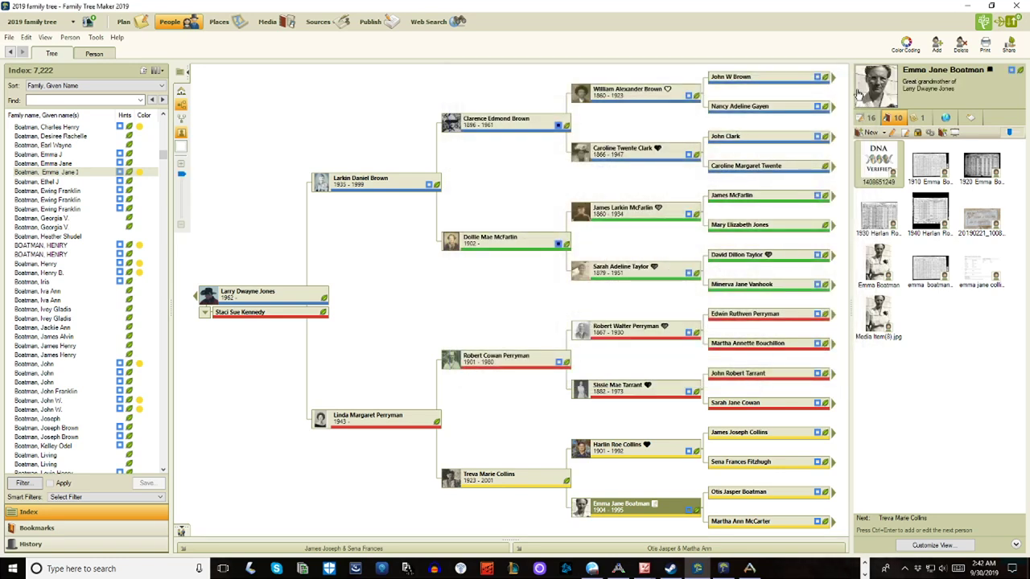